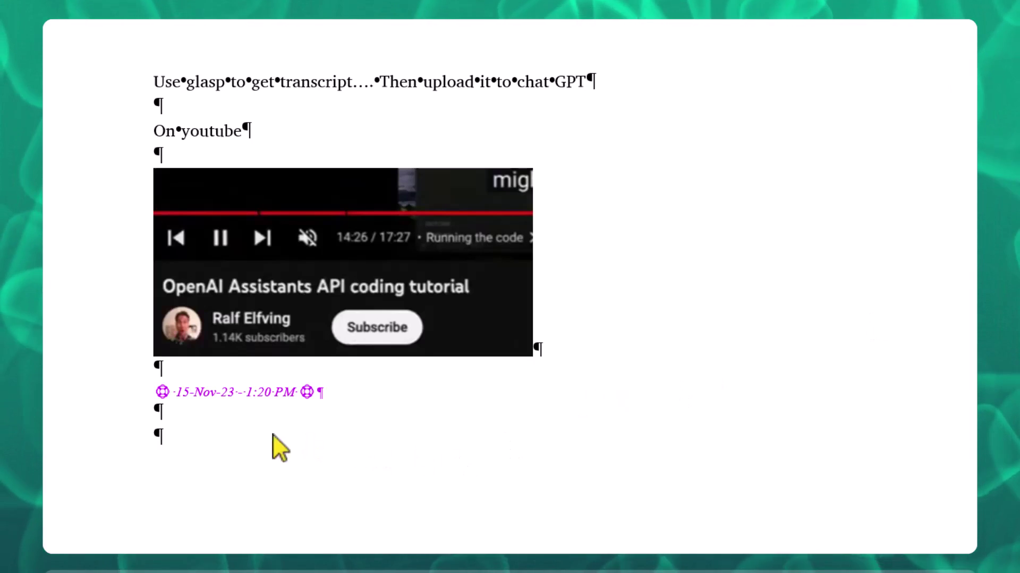
Select the purple 15-Nov-23 1:20 PM stamp line and the empty paragraph beneath it
{"action": "left_click", "coordinate": [183, 440]}
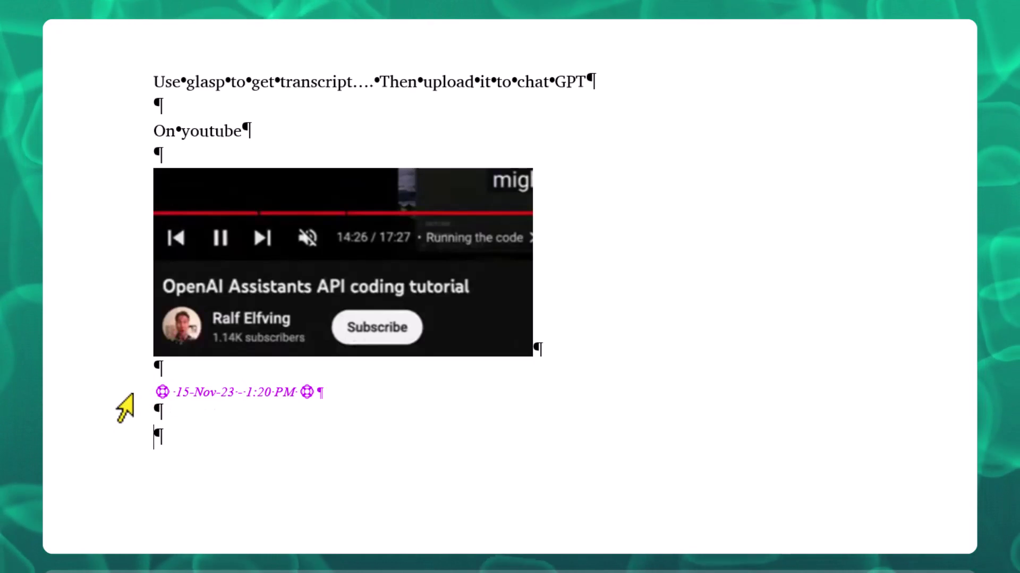
{"action": "left_click_drag", "start_coordinate": [133, 395], "coordinate": [149, 403]}
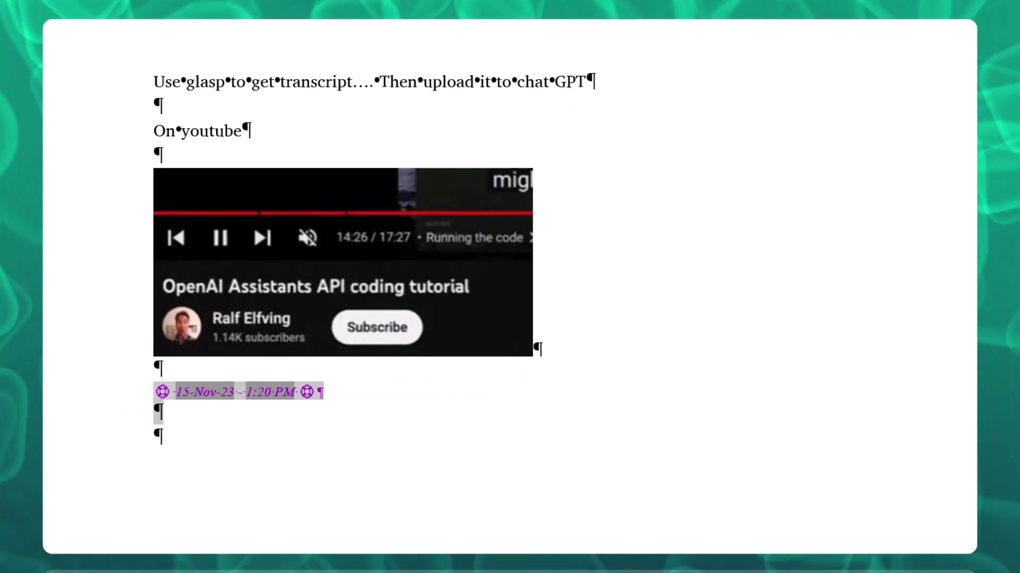
Save the selected stamp to the AutoText gallery as /datt, stored in Normal.dotm
{"action": "left_click", "coordinate": [654, 22]}
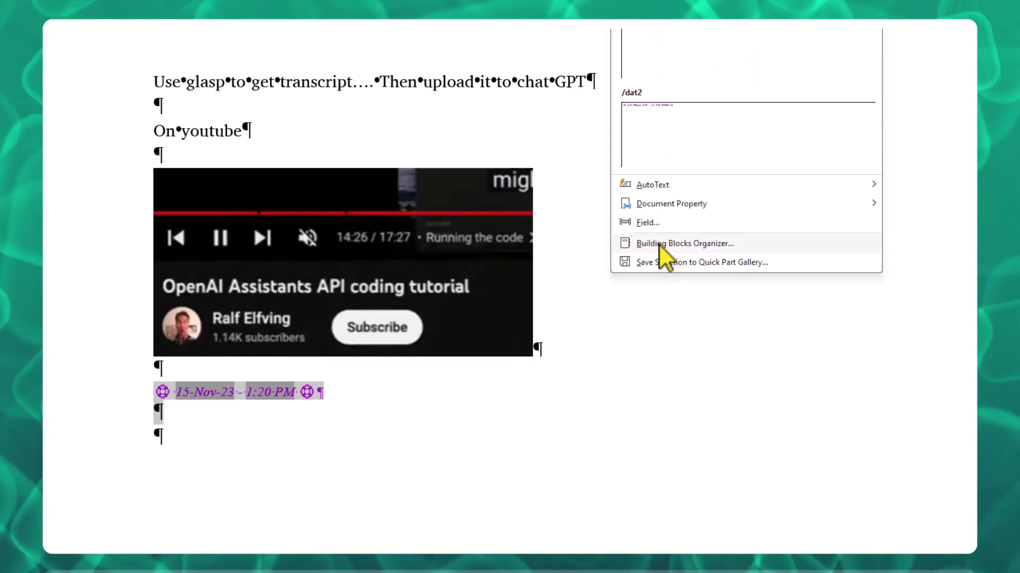
{"action": "left_click", "coordinate": [653, 184]}
{"action": "left_click", "coordinate": [440, 386]}
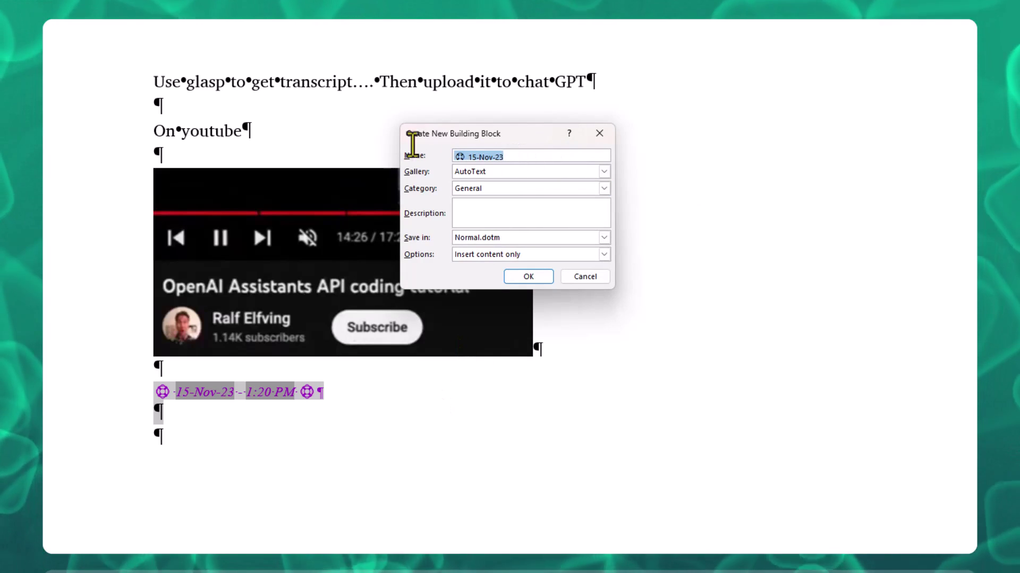
{"action": "type", "text": "/dat2"}
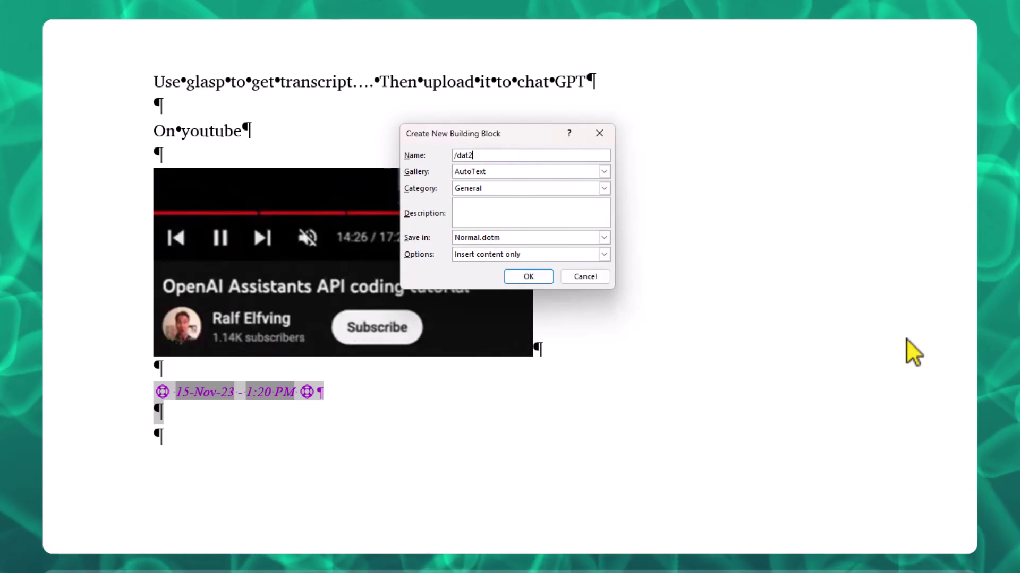
{"action": "key", "text": "BackSpace"}
{"action": "type", "text": "tt"}
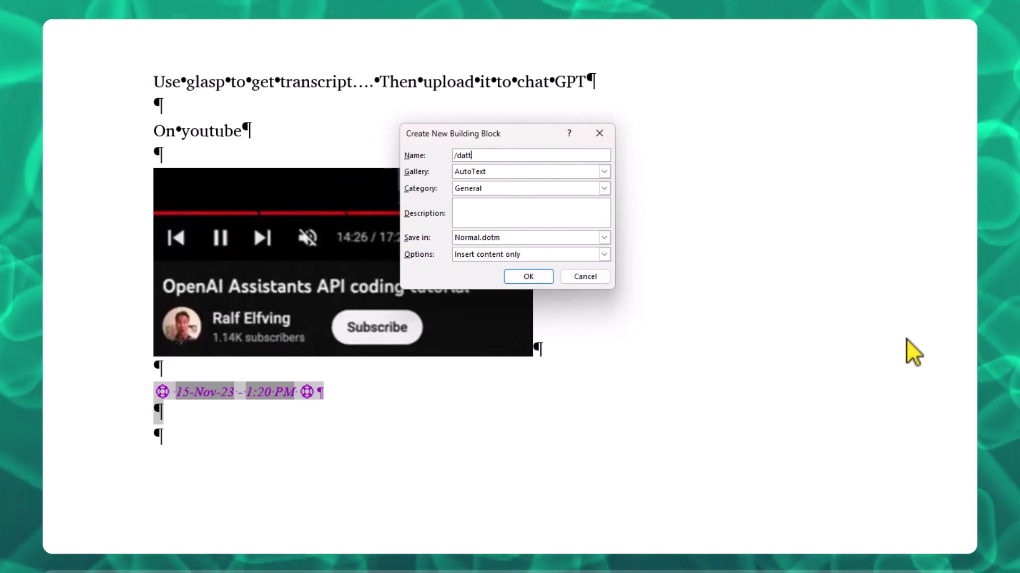
{"action": "left_click", "coordinate": [518, 239]}
{"action": "left_click", "coordinate": [518, 240]}
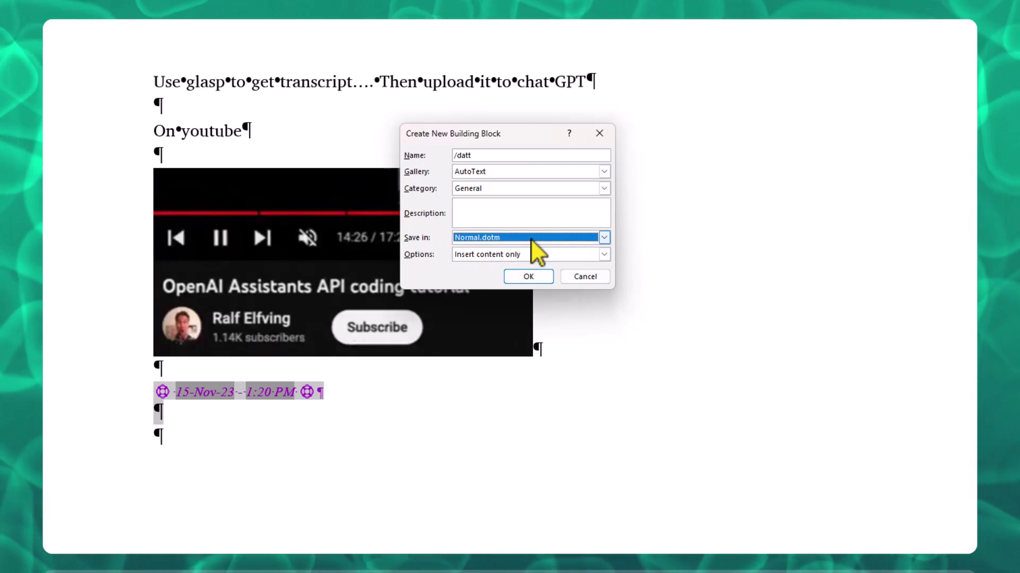
{"action": "left_click", "coordinate": [528, 277]}
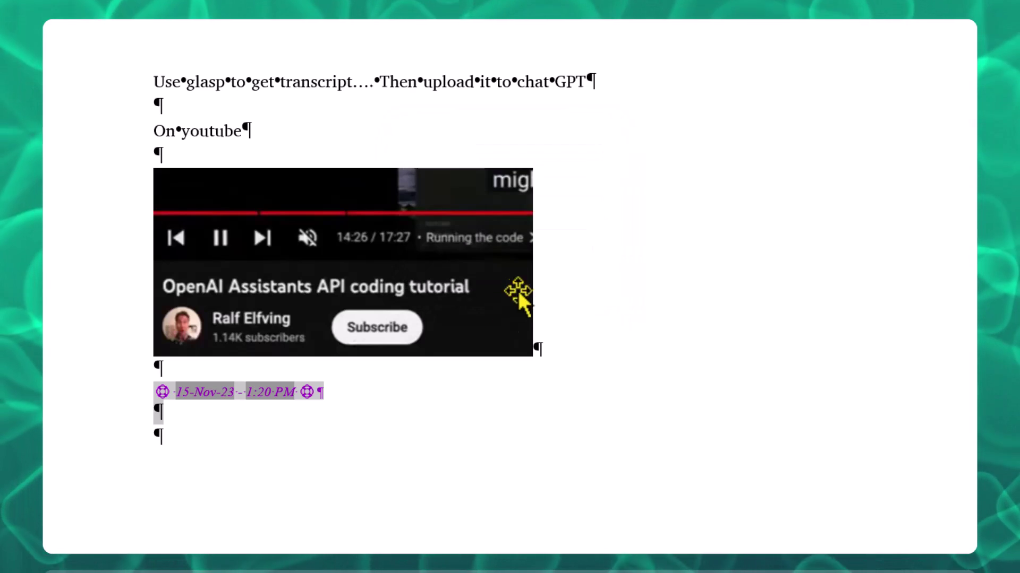
{"action": "left_click", "coordinate": [181, 445]}
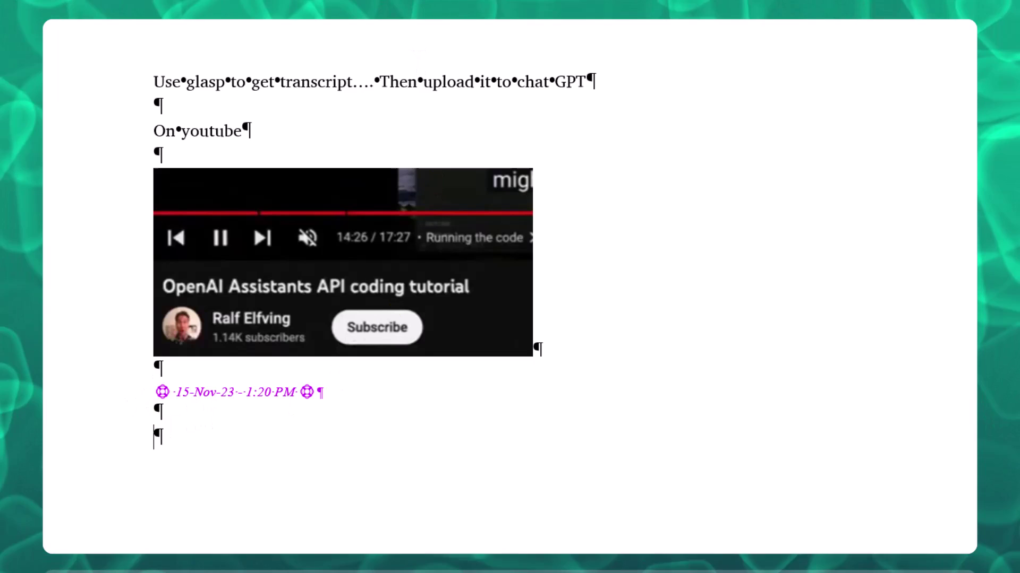
{"action": "key", "text": "ctrl+shift+8"}
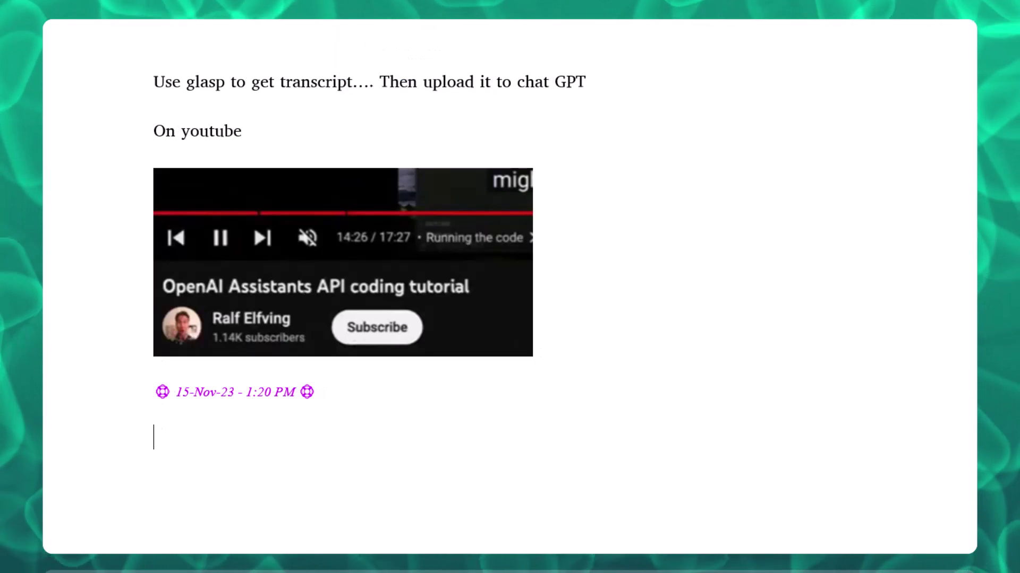
{"action": "key", "text": "ctrl+shift+8"}
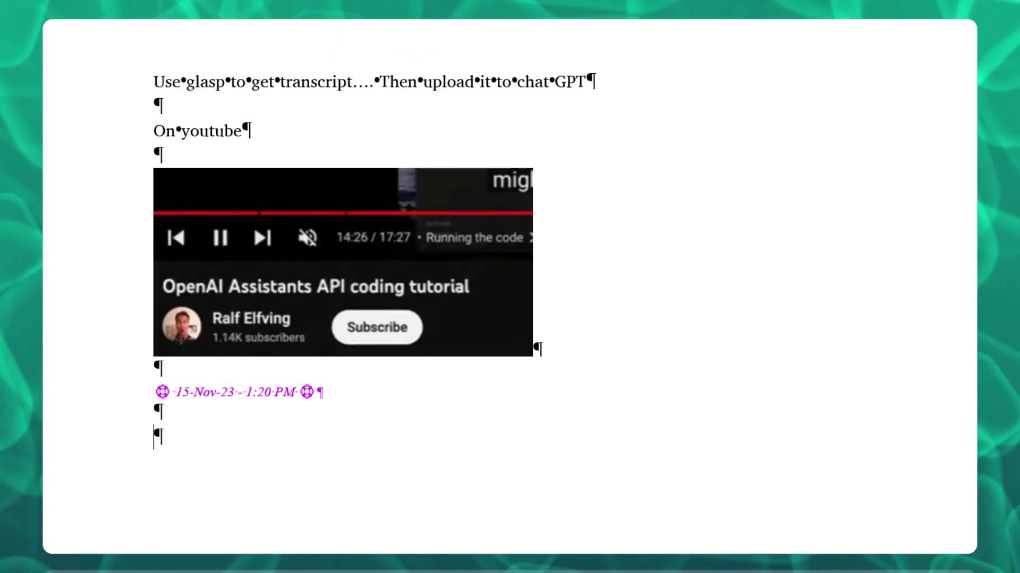
{"action": "double_click", "coordinate": [151, 156]}
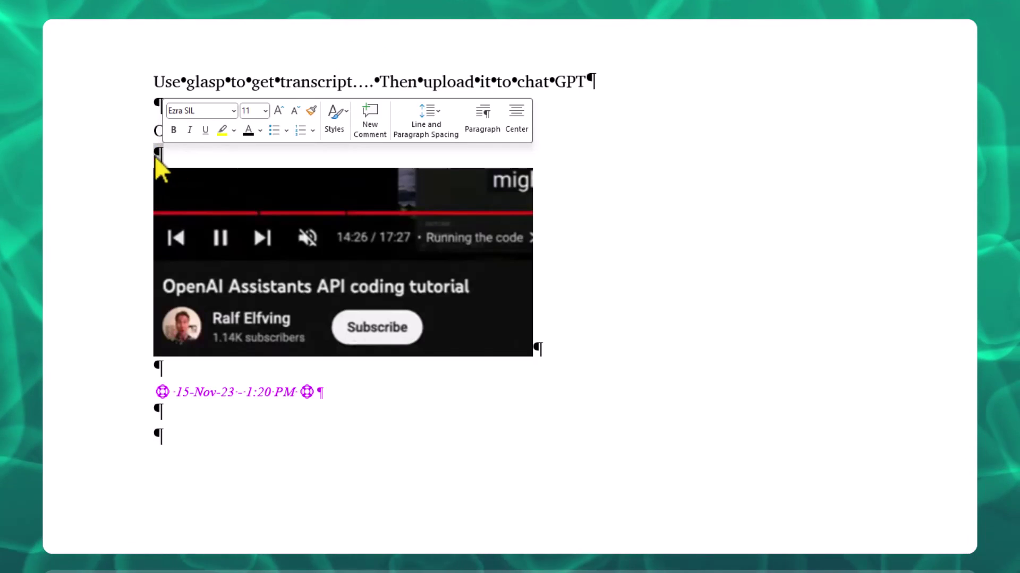
{"action": "left_click", "coordinate": [176, 440]}
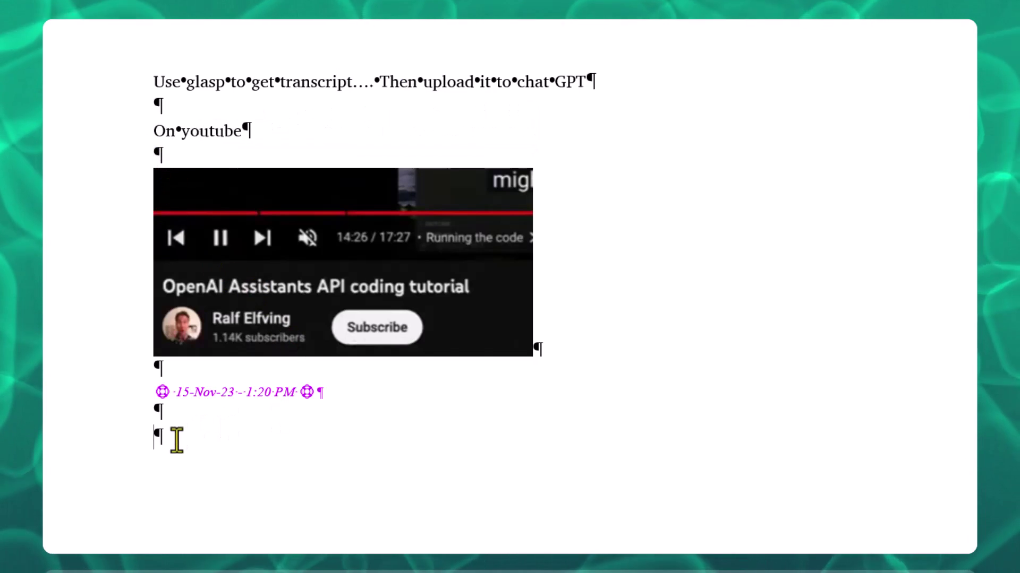
{"action": "left_click_drag", "start_coordinate": [151, 393], "coordinate": [155, 410]}
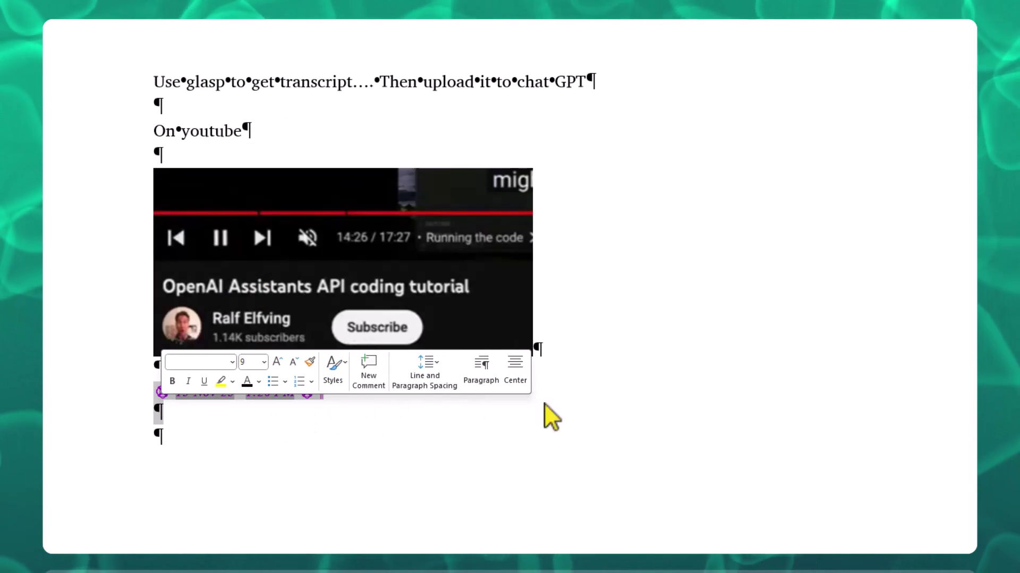
{"action": "left_click", "coordinate": [726, 402]}
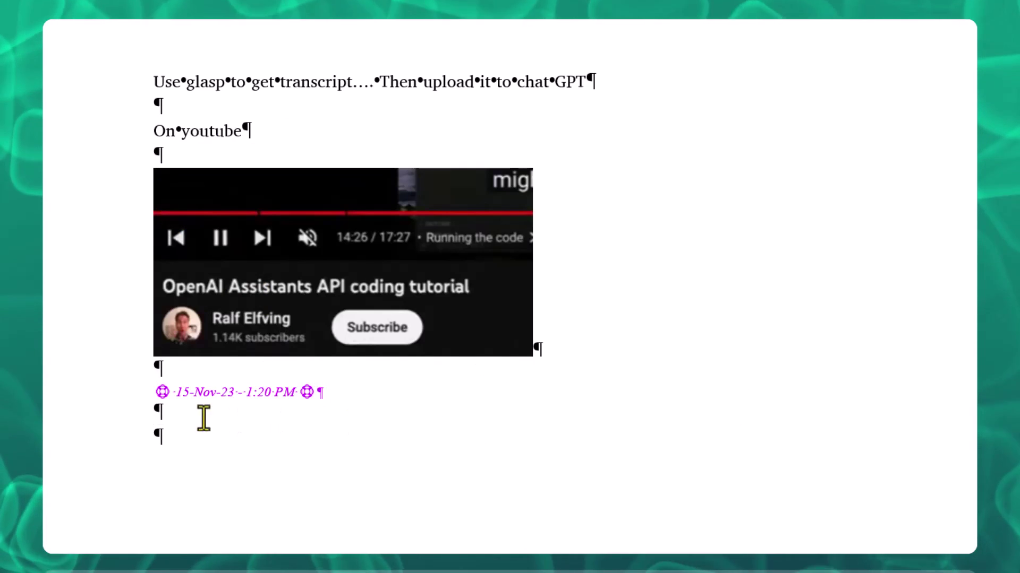
{"action": "left_click", "coordinate": [158, 417]}
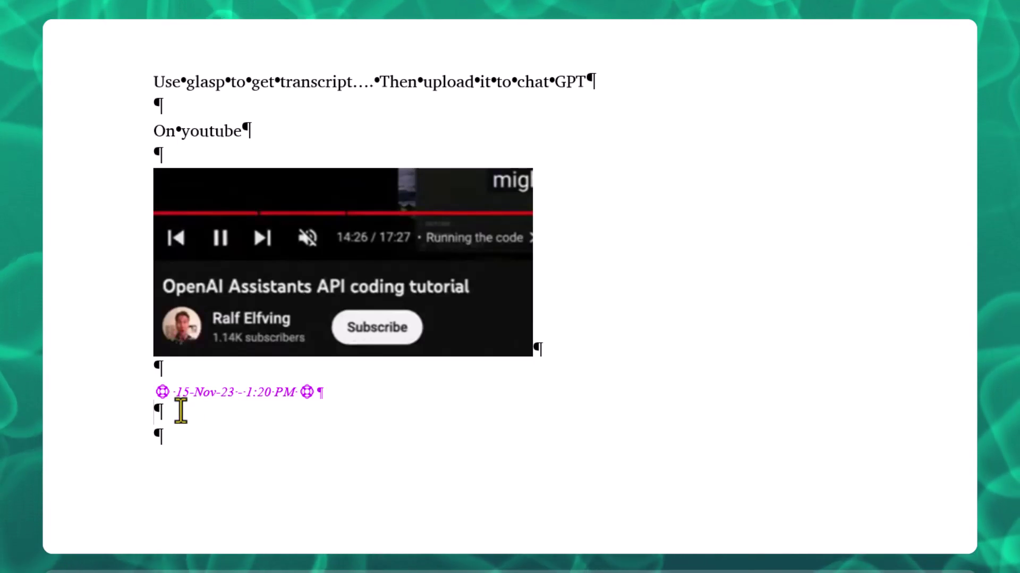
Remove stray letters, then expand /datt on a new last line into a 15-Nov-23 - 1:25 PM stamp
{"action": "type", "text": "fff"}
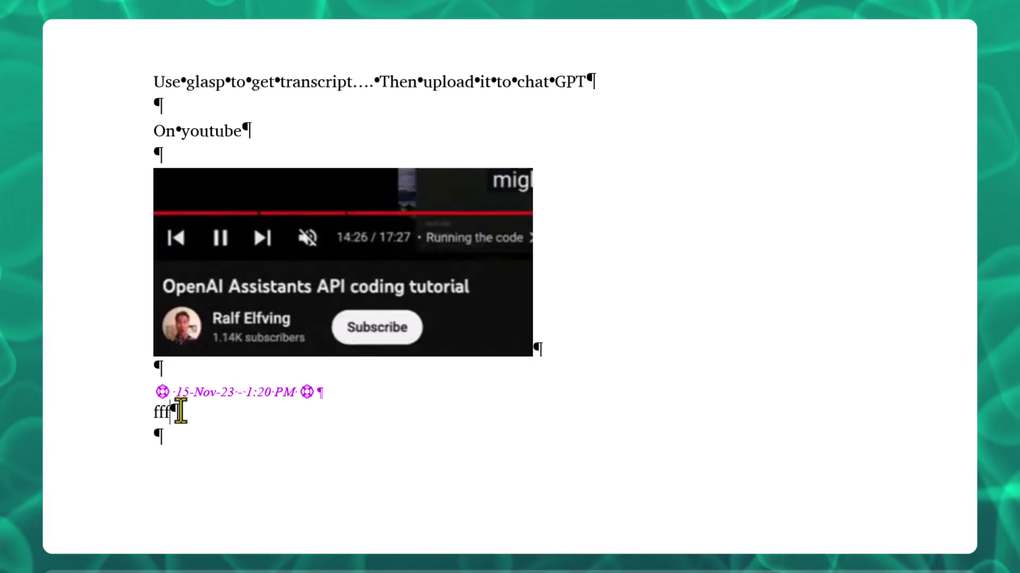
{"action": "key", "text": "BackSpace"}
{"action": "key", "text": "BackSpace"}
{"action": "key", "text": "BackSpace"}
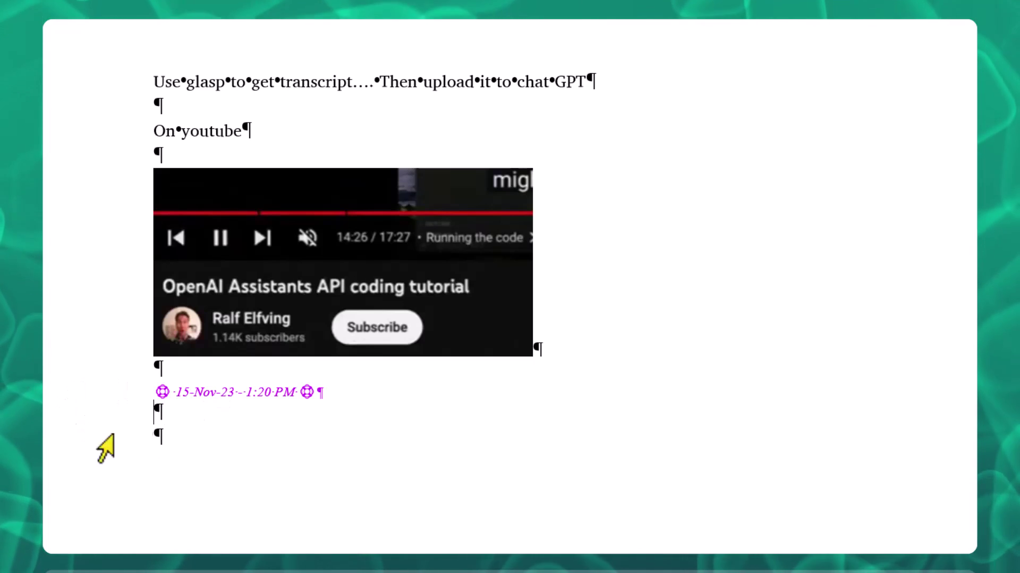
{"action": "left_click", "coordinate": [180, 438]}
{"action": "key", "text": "Return"}
{"action": "key", "text": "Return"}
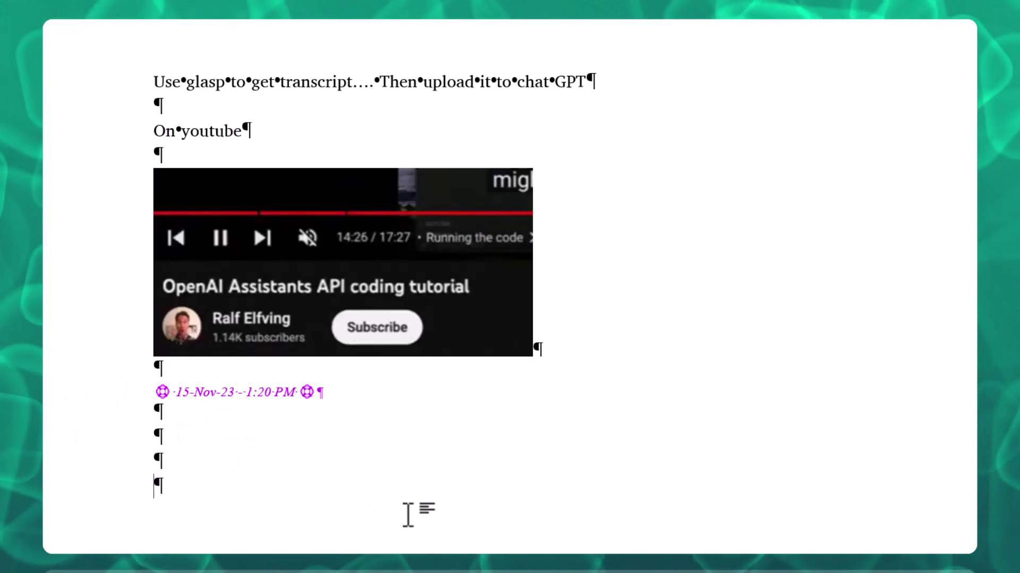
{"action": "type", "text": "/datt"}
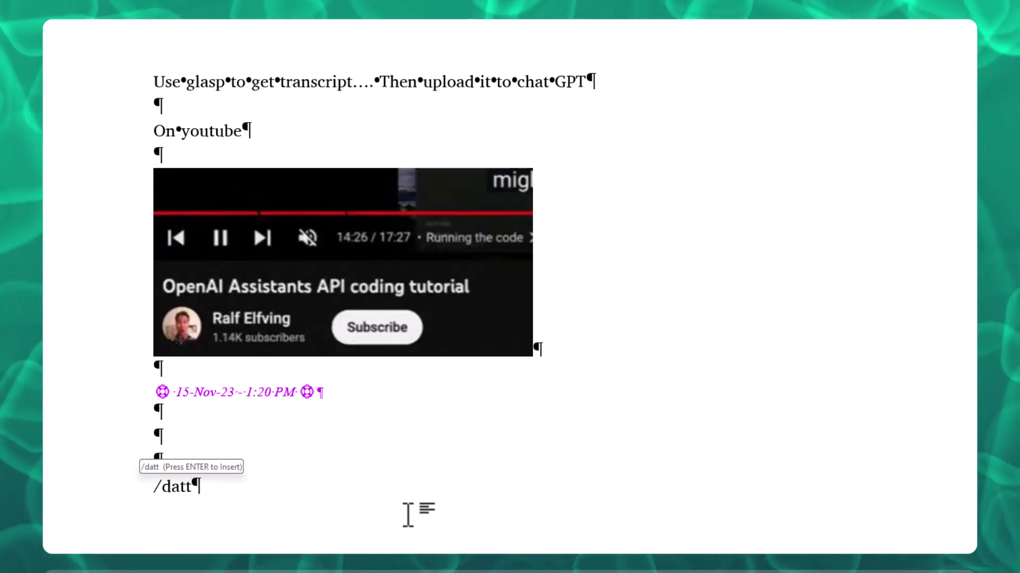
{"action": "key", "text": "Return"}
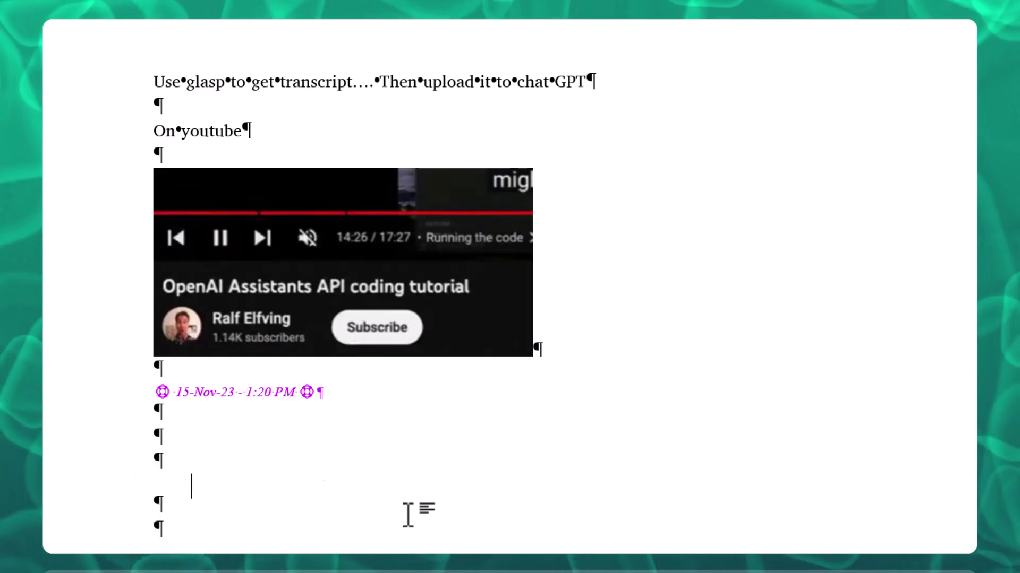
{"action": "scroll", "coordinate": [387, 295], "scroll_direction": "down", "scroll_amount": 5}
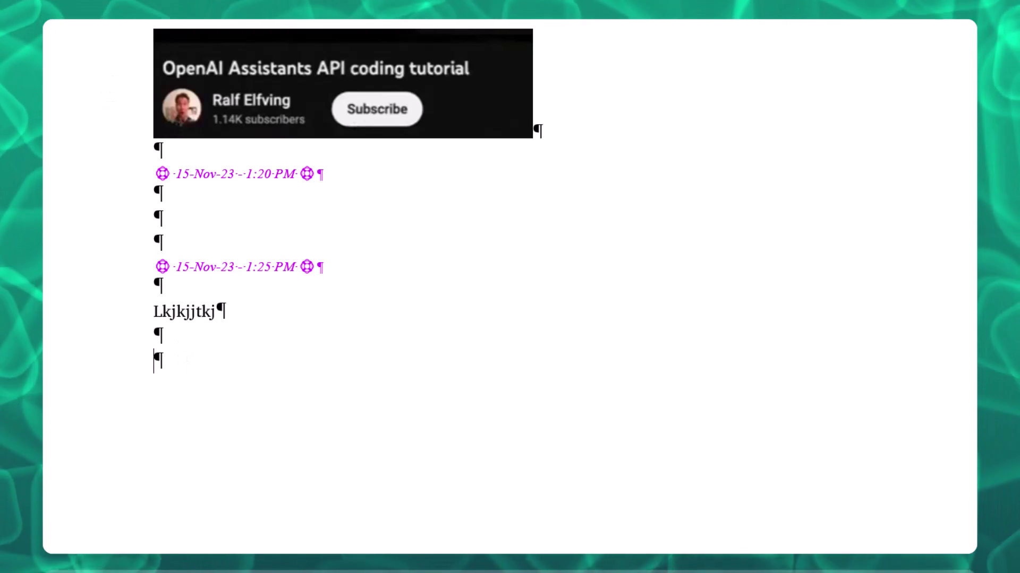
{"action": "key", "text": "alt+n"}
{"action": "key", "text": "q"}
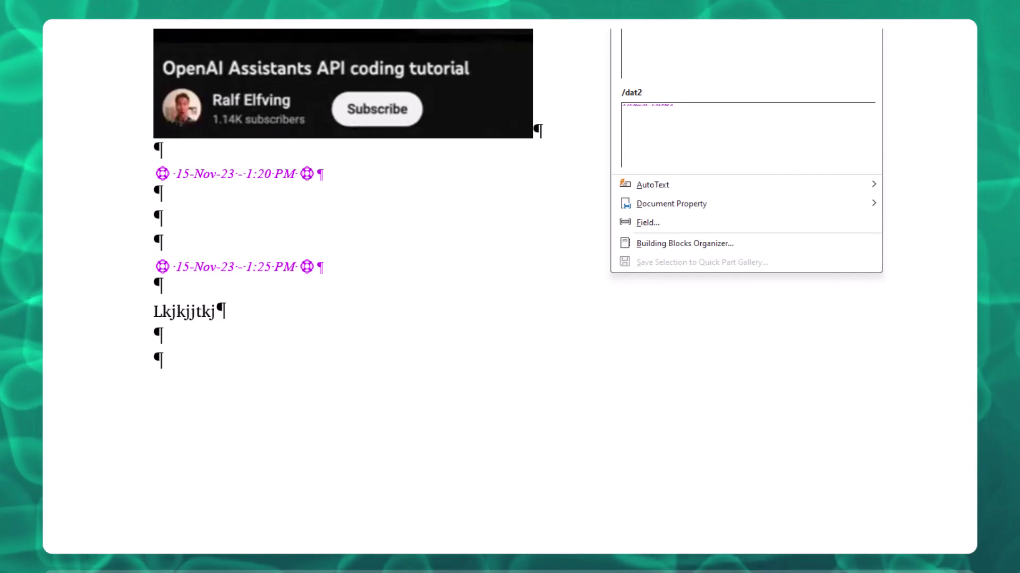
Insert a Time field in d-MMM-yy format, showing 15-Nov-23, on the last line
{"action": "left_click", "coordinate": [656, 223]}
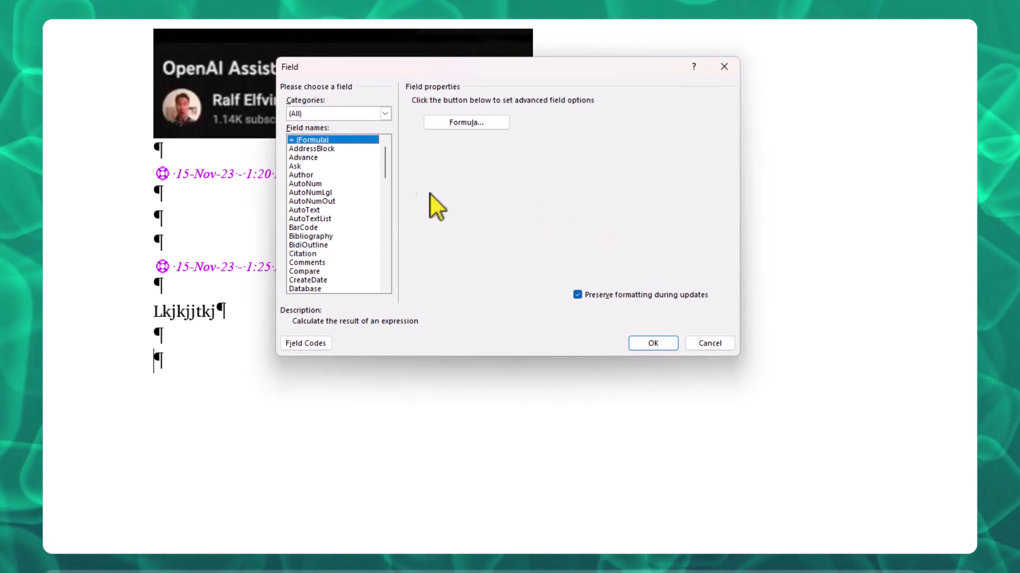
{"action": "left_click_drag", "start_coordinate": [388, 172], "coordinate": [413, 269]}
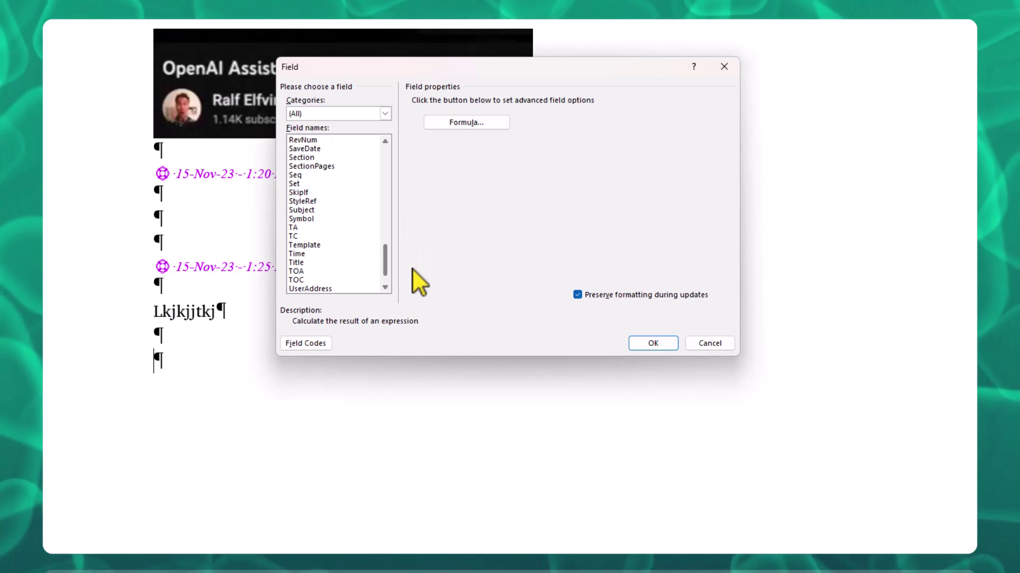
{"action": "left_click", "coordinate": [307, 254]}
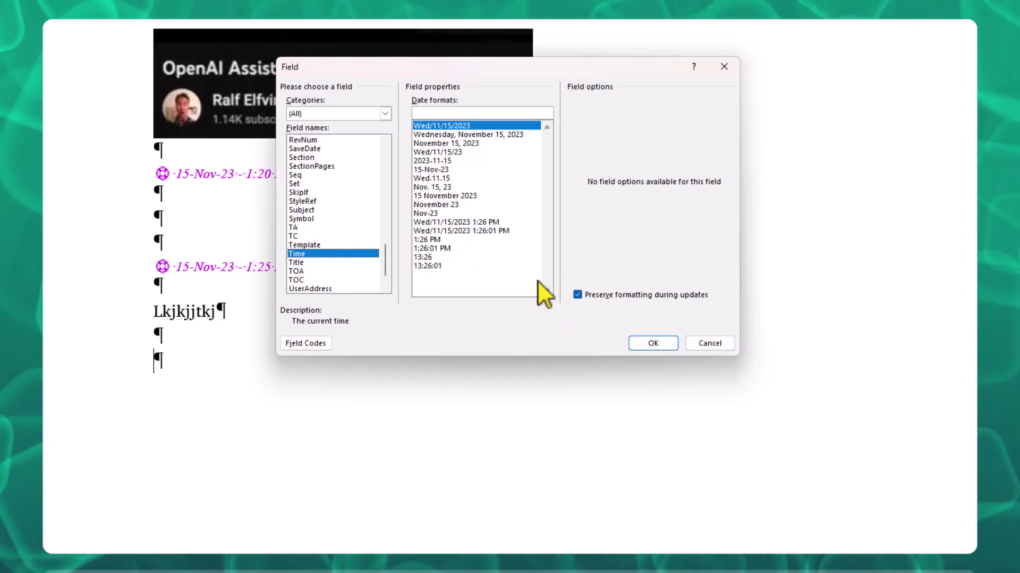
{"action": "left_click", "coordinate": [430, 169]}
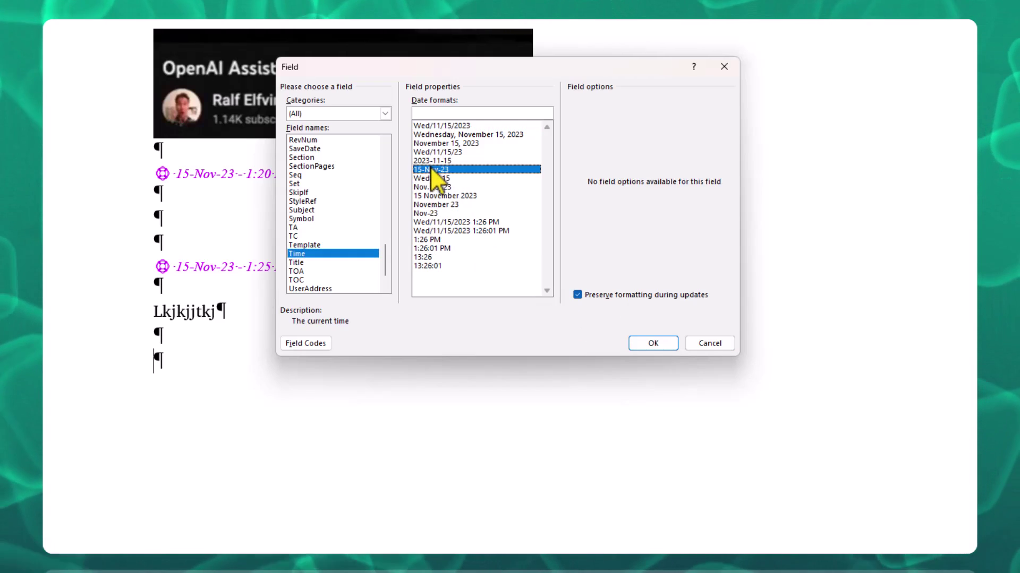
{"action": "left_click", "coordinate": [653, 343]}
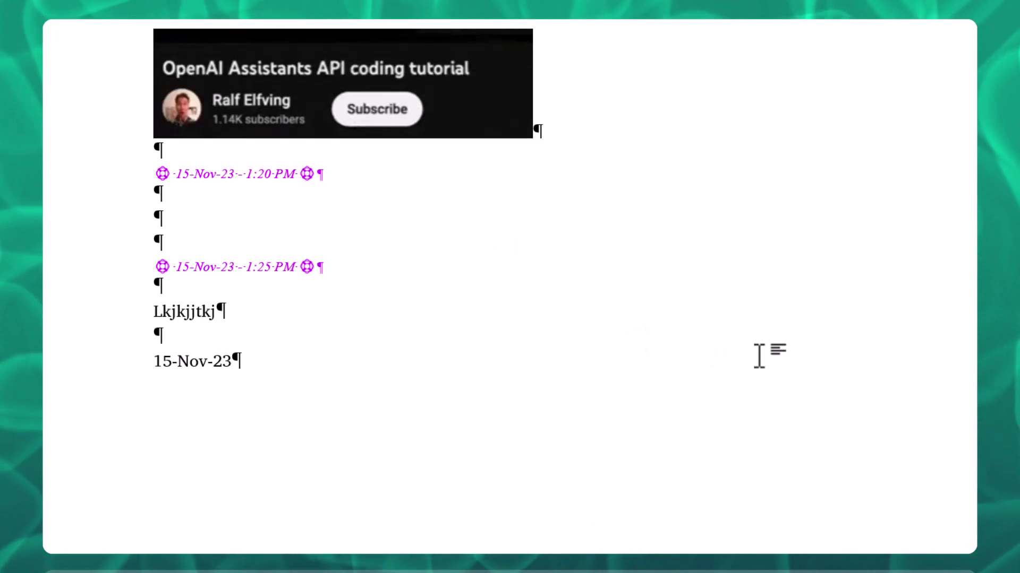
Type a spaced hyphen after the 15-Nov-23 date field
{"action": "type", "text": "-"}
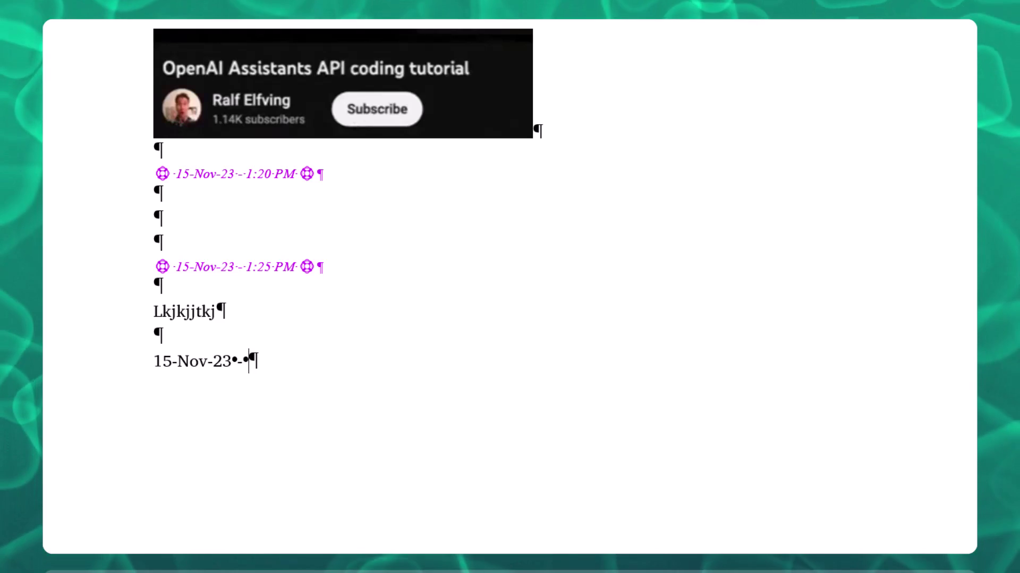
{"action": "key", "text": "alt+n"}
Add a Time field in h:mm am/pm format after the date, giving 15-Nov-23 - 1:26 PM
{"action": "key", "text": "q"}
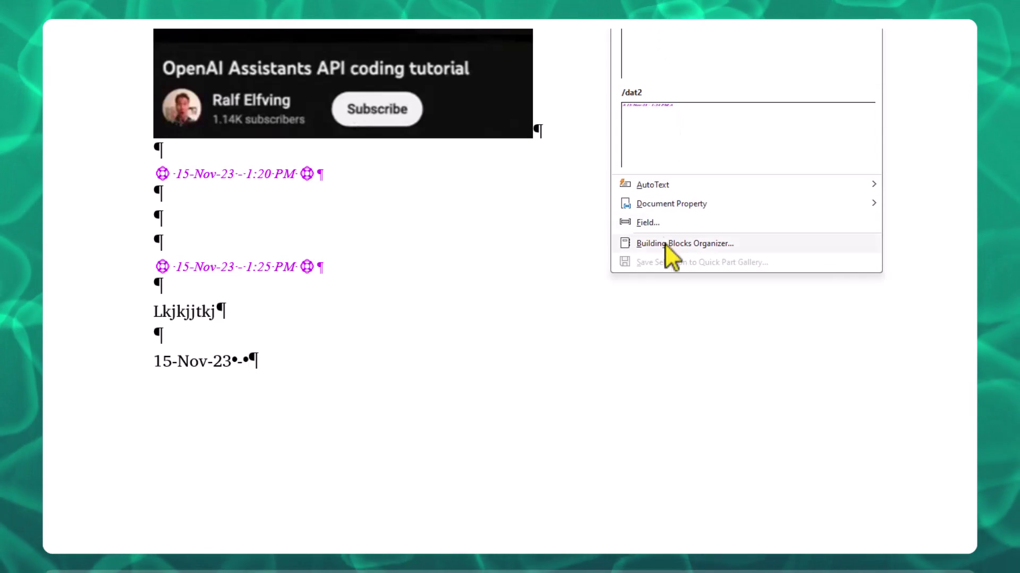
{"action": "left_click", "coordinate": [654, 227]}
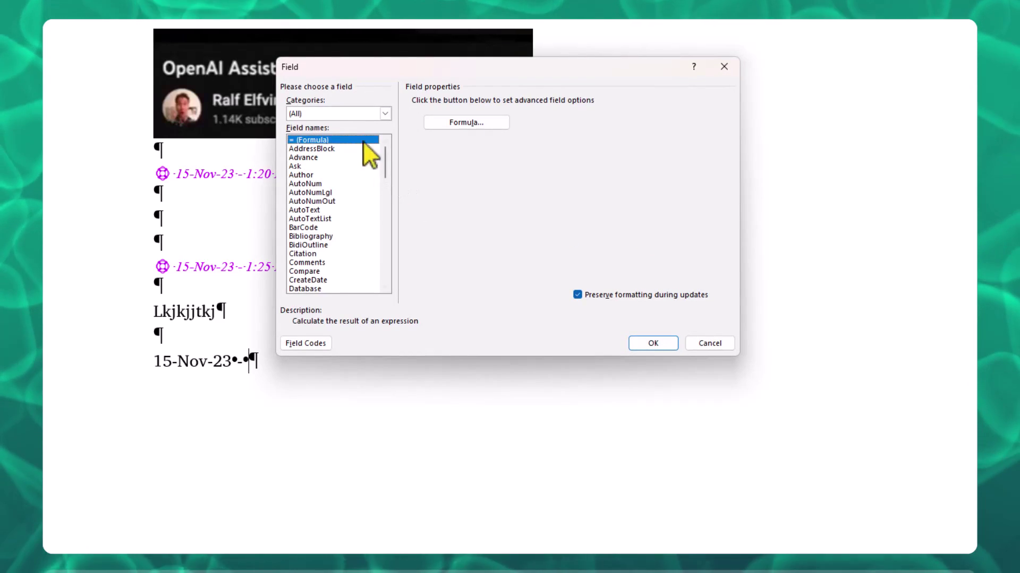
{"action": "left_click_drag", "start_coordinate": [393, 158], "coordinate": [409, 261]}
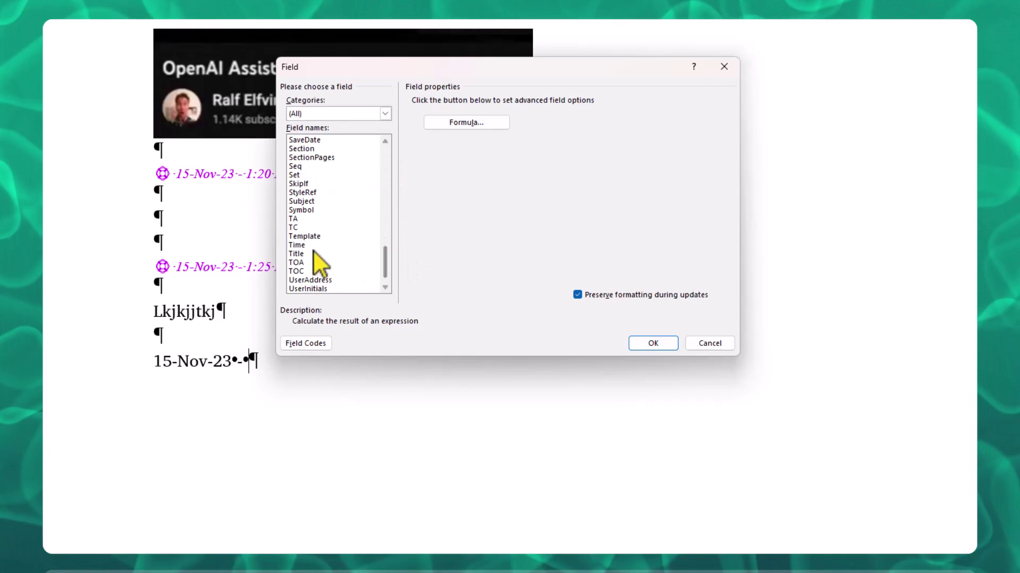
{"action": "left_click", "coordinate": [313, 252]}
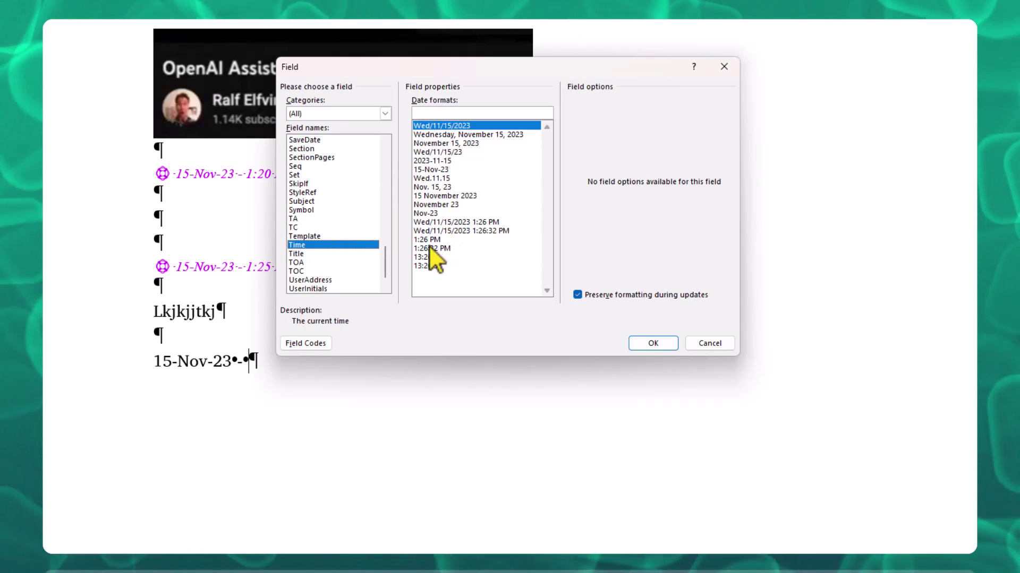
{"action": "left_click", "coordinate": [430, 240]}
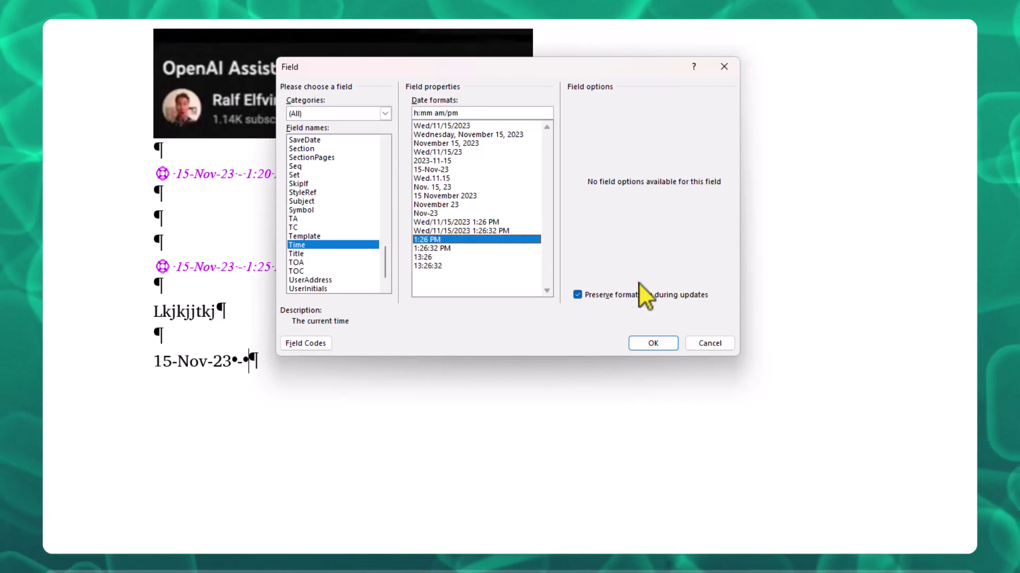
{"action": "left_click", "coordinate": [652, 343]}
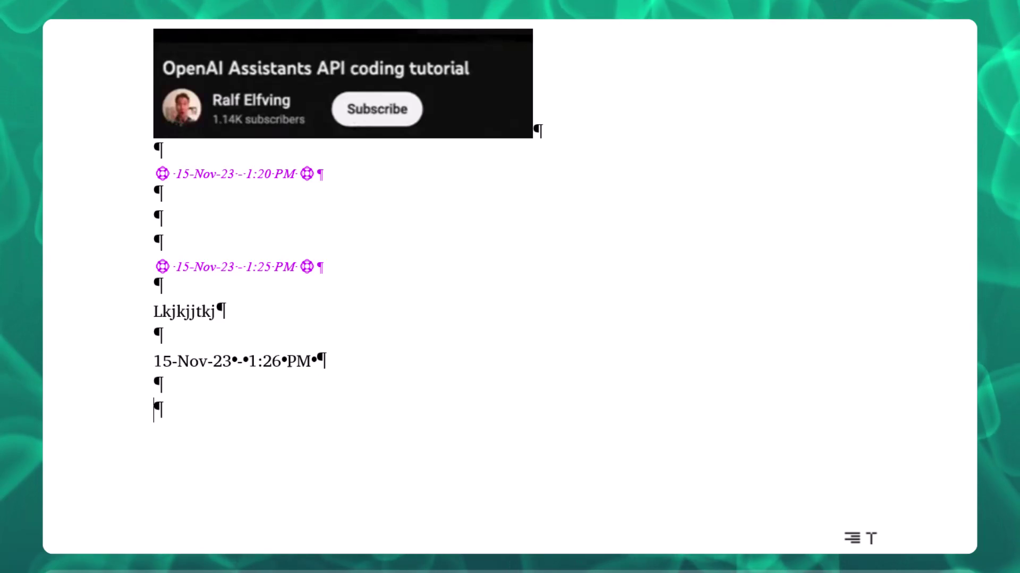
Try the /dat and /date shortcuts, then type /datt on a new line to get the AutoText tip
{"action": "type", "text": "/"}
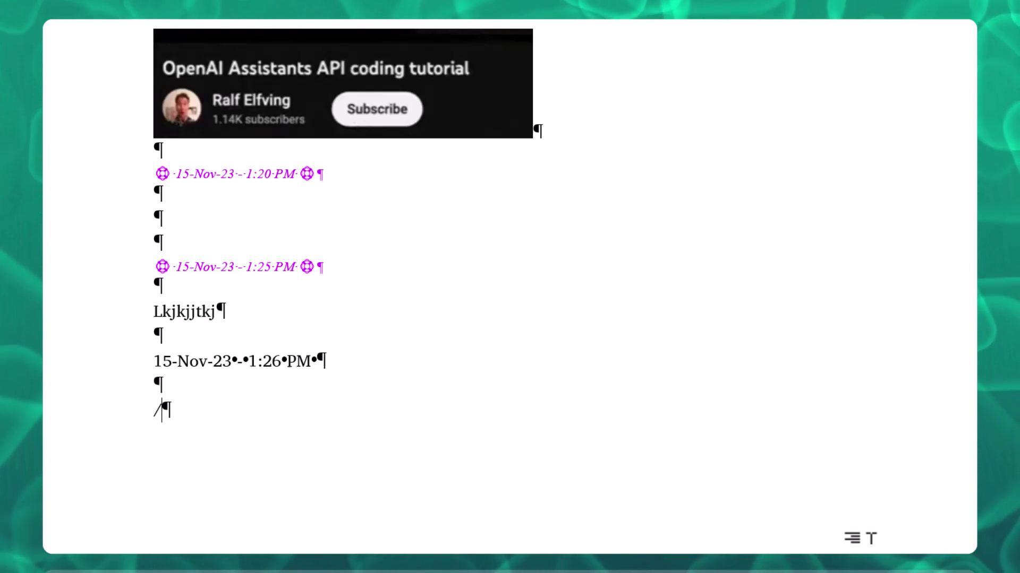
{"action": "type", "text": "dat"}
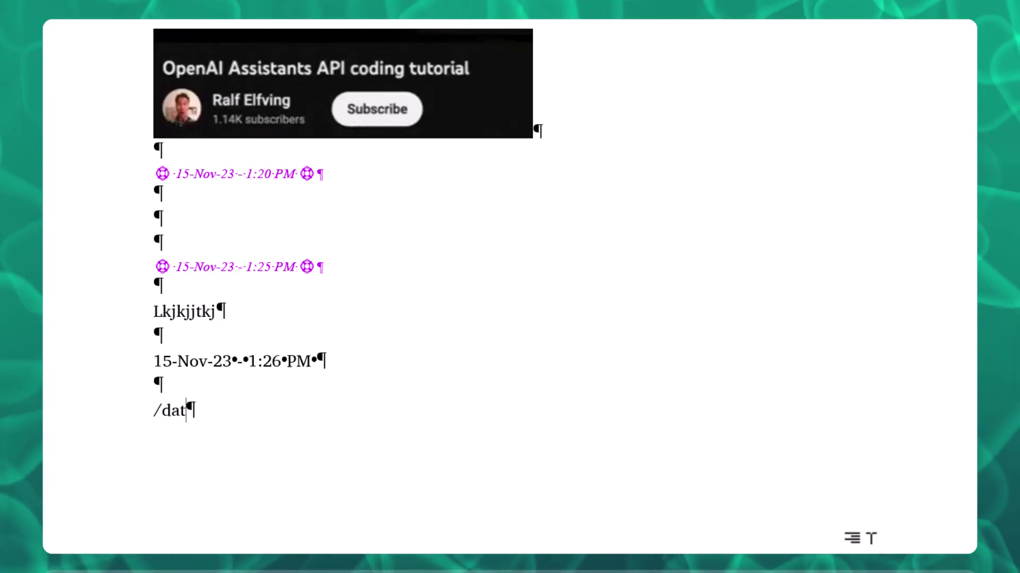
{"action": "key", "text": "Tab"}
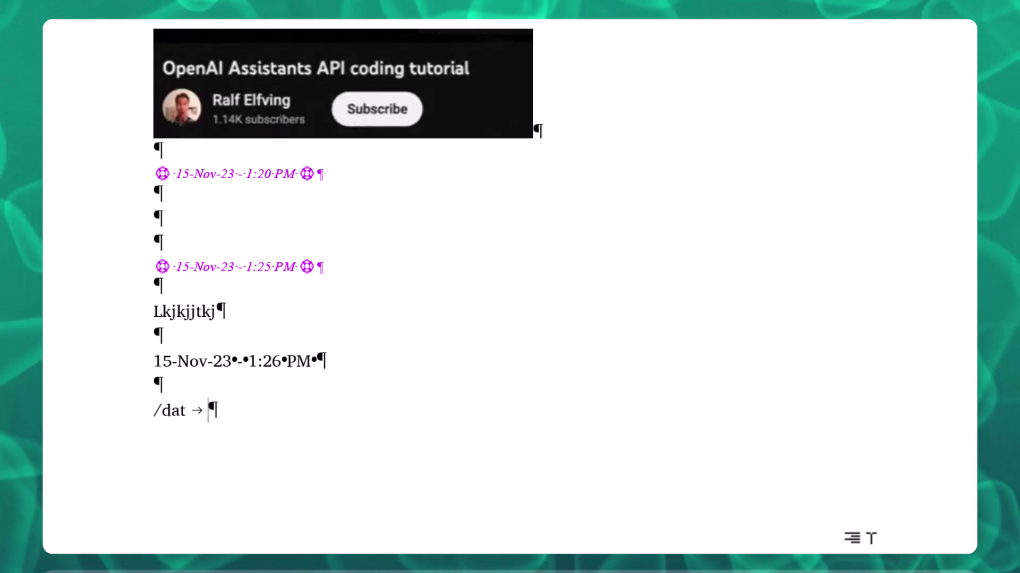
{"action": "key", "text": "BackSpace"}
{"action": "key", "text": "BackSpace"}
{"action": "key", "text": "BackSpace"}
{"action": "key", "text": "BackSpace"}
{"action": "key", "text": "BackSpace"}
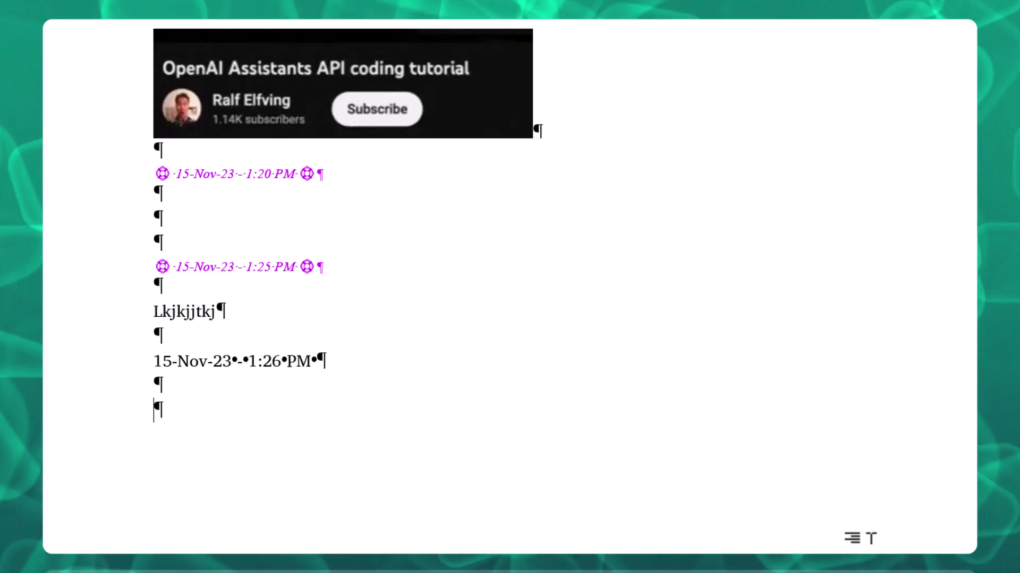
{"action": "type", "text": "/dat"}
{"action": "key", "text": "BackSpace"}
{"action": "key", "text": "BackSpace"}
{"action": "key", "text": "BackSpace"}
{"action": "key", "text": "BackSpace"}
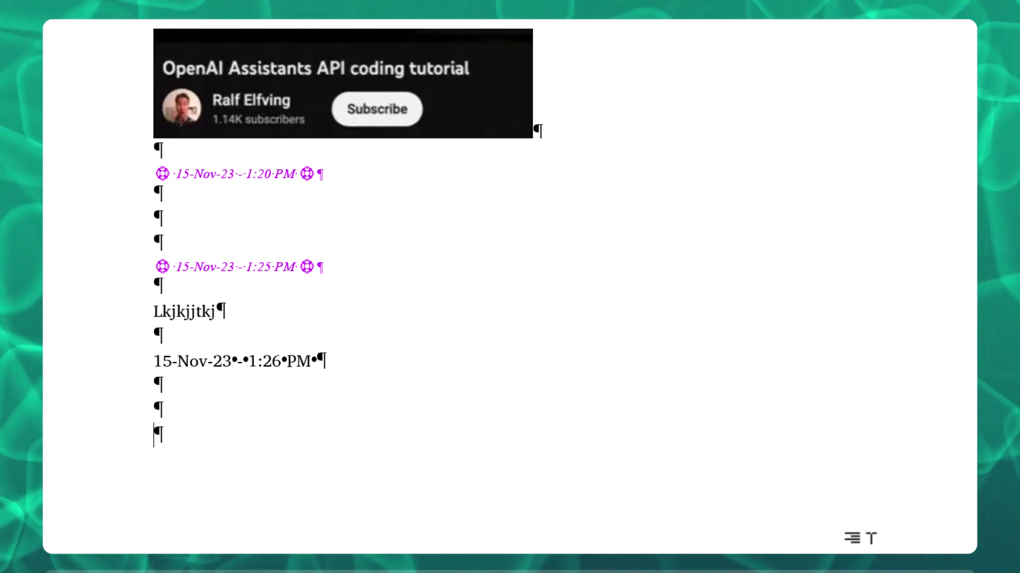
{"action": "type", "text": "/dat"}
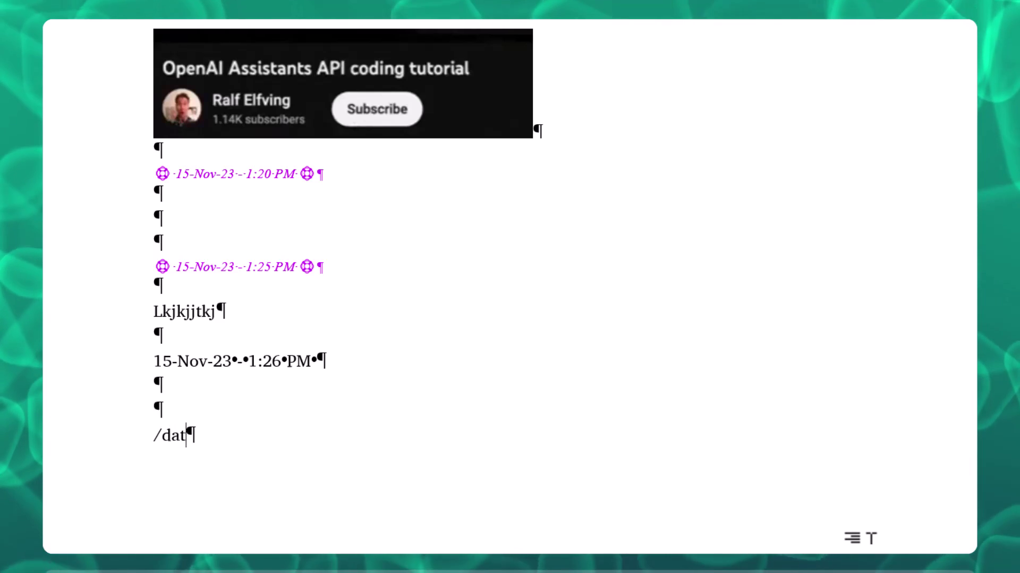
{"action": "type", "text": "e"}
{"action": "key", "text": "Tab"}
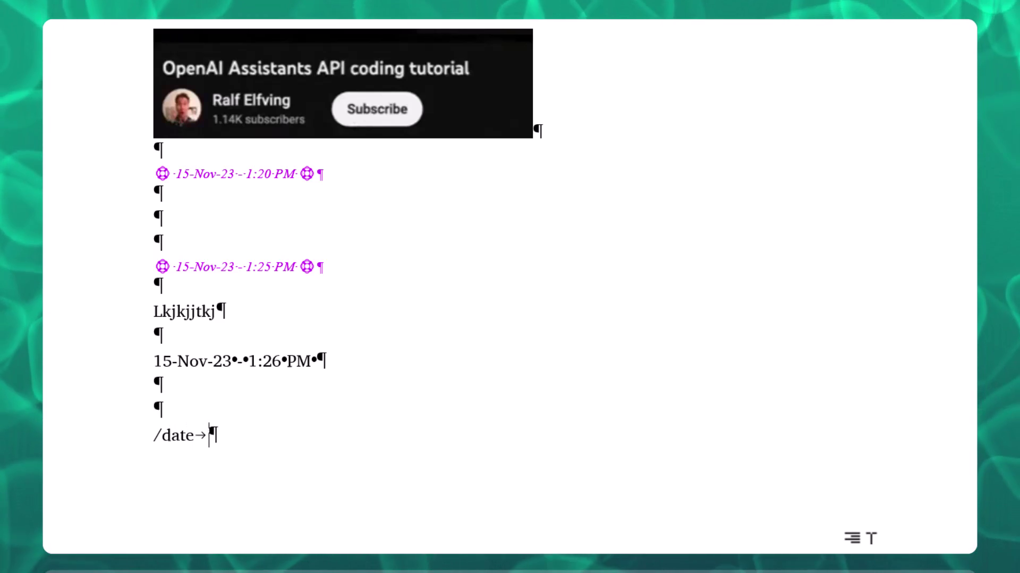
{"action": "key", "text": "BackSpace"}
{"action": "key", "text": "BackSpace"}
{"action": "key", "text": "BackSpace"}
{"action": "key", "text": "BackSpace"}
{"action": "key", "text": "BackSpace"}
{"action": "key", "text": "BackSpace"}
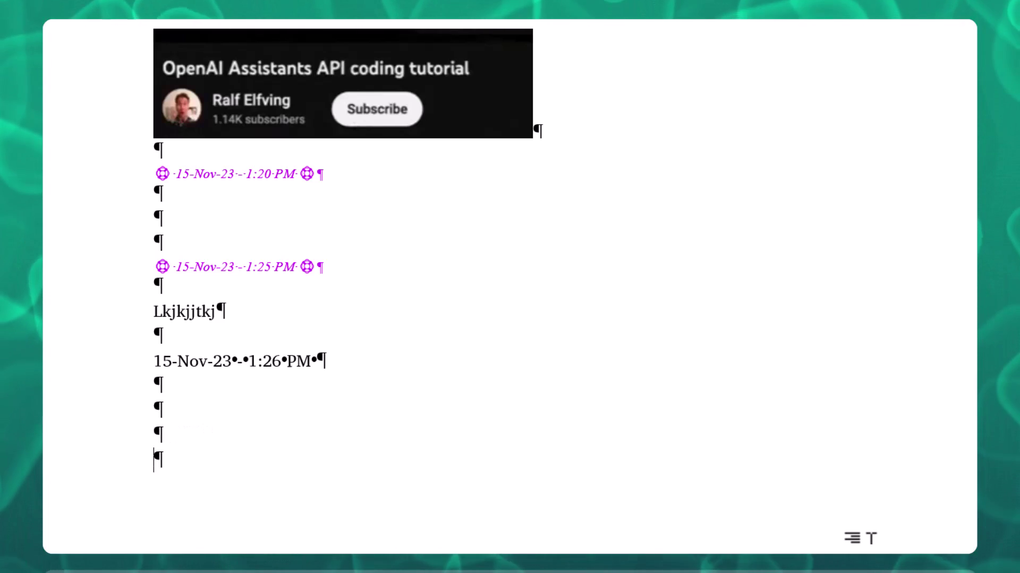
{"action": "type", "text": "/datt"}
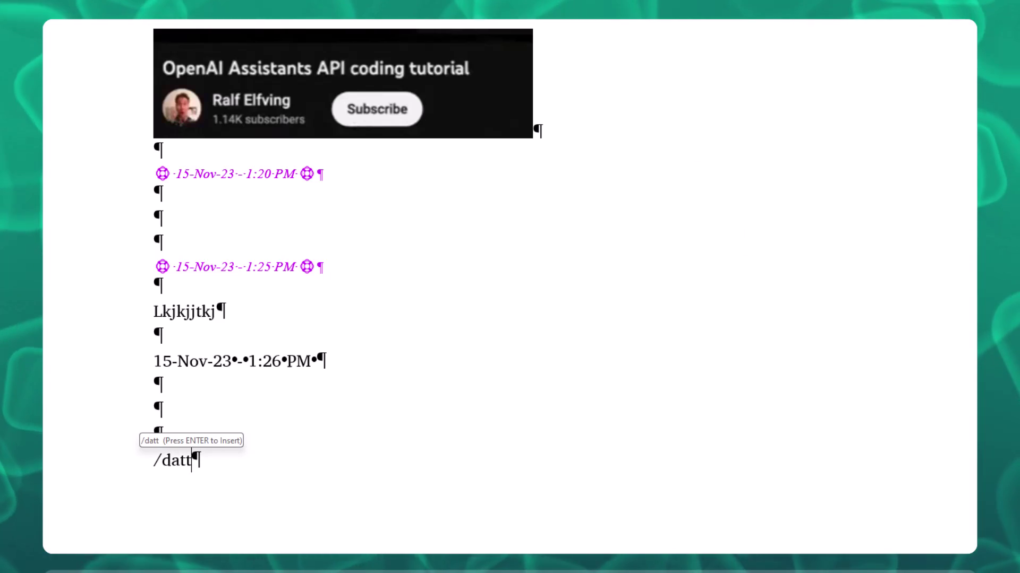
{"action": "left_click", "coordinate": [658, 69]}
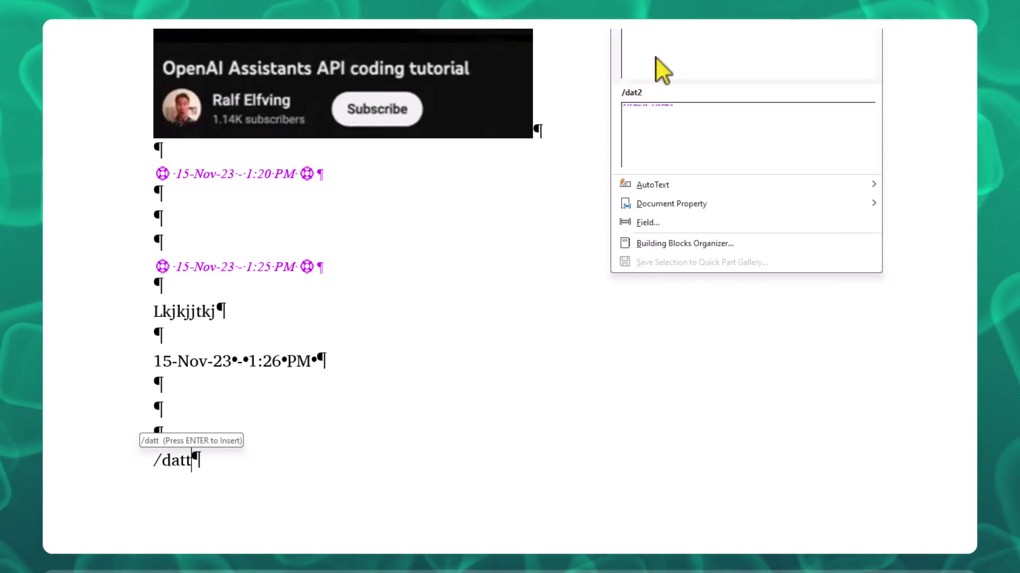
{"action": "left_click", "coordinate": [667, 245]}
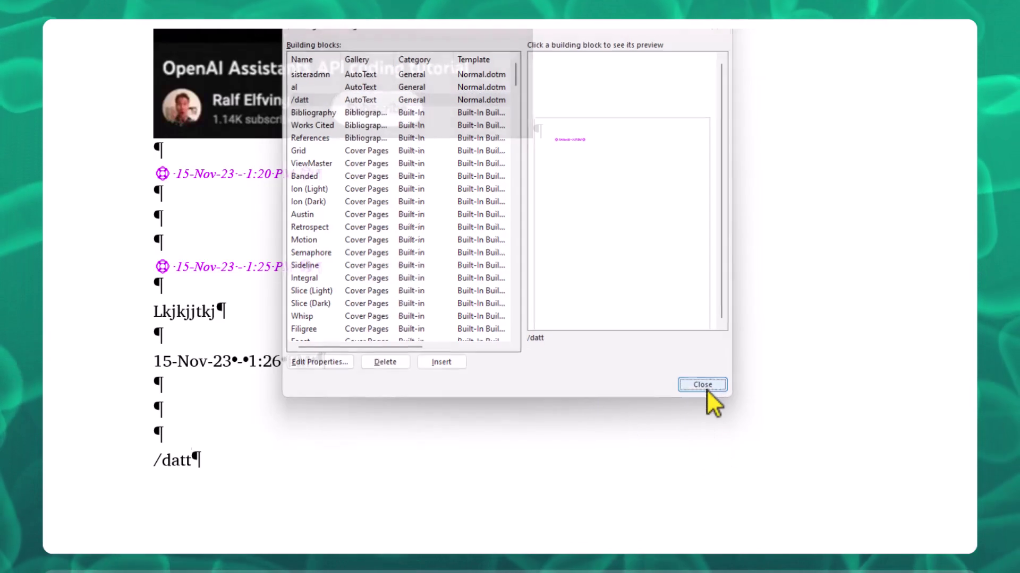
{"action": "left_click", "coordinate": [704, 386]}
{"action": "left_click", "coordinate": [109, 371]}
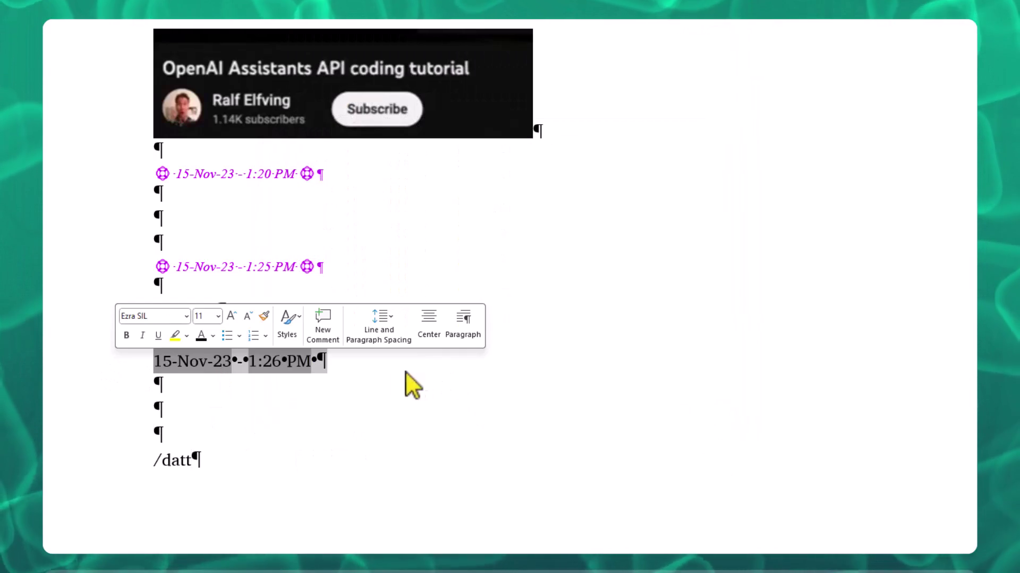
Colour the 15-Nov-23 - 1:26 PM line blue and reselect it
{"action": "left_click", "coordinate": [358, 385]}
{"action": "left_click", "coordinate": [113, 366]}
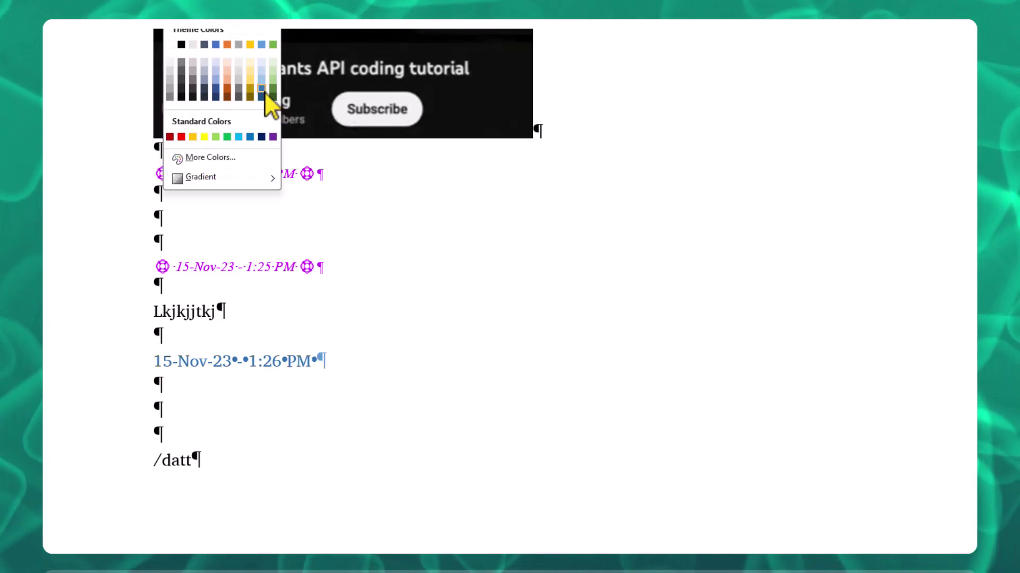
{"action": "left_click", "coordinate": [266, 96]}
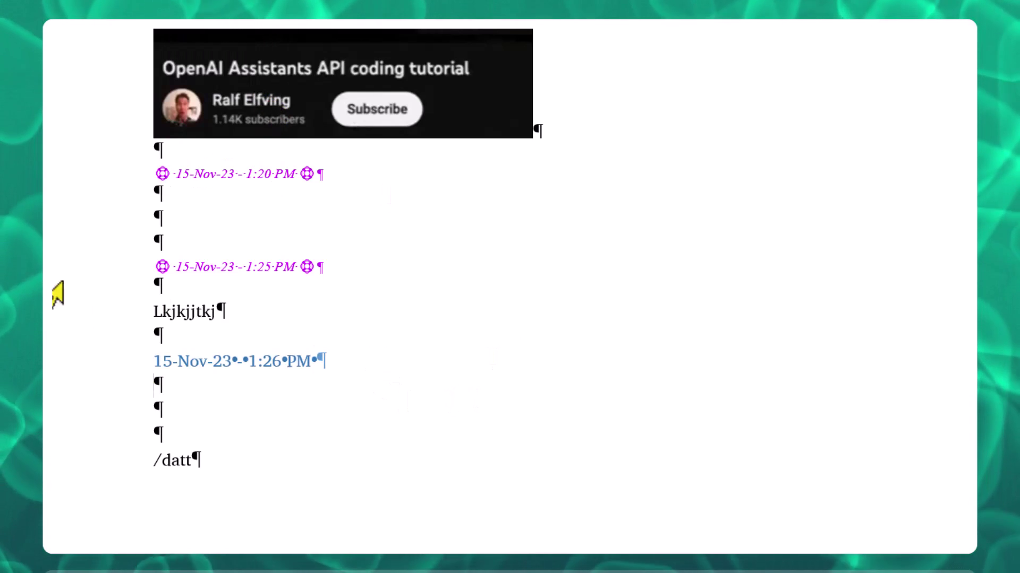
{"action": "left_click", "coordinate": [87, 268]}
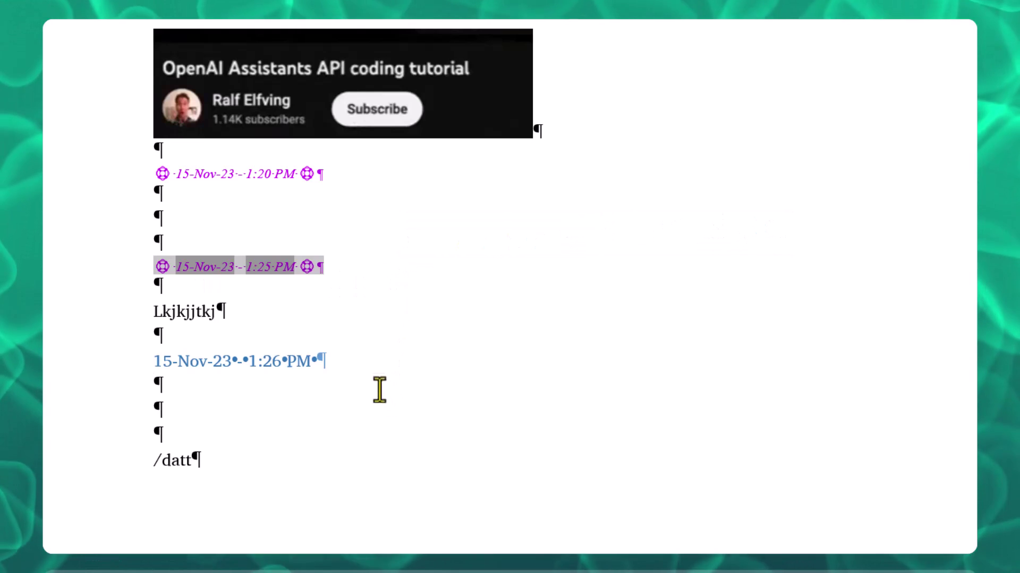
{"action": "left_click", "coordinate": [371, 369]}
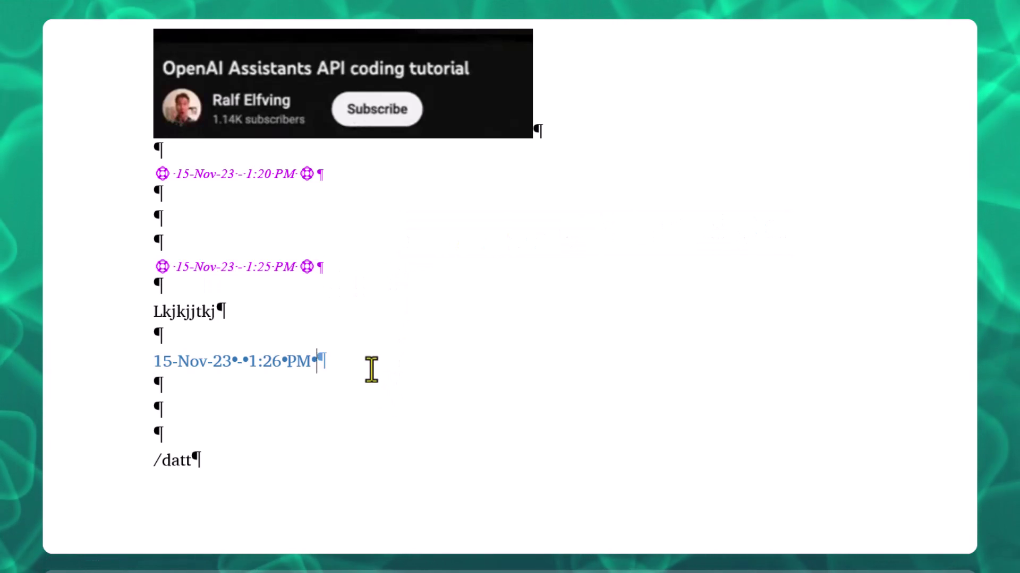
{"action": "left_click", "coordinate": [79, 364]}
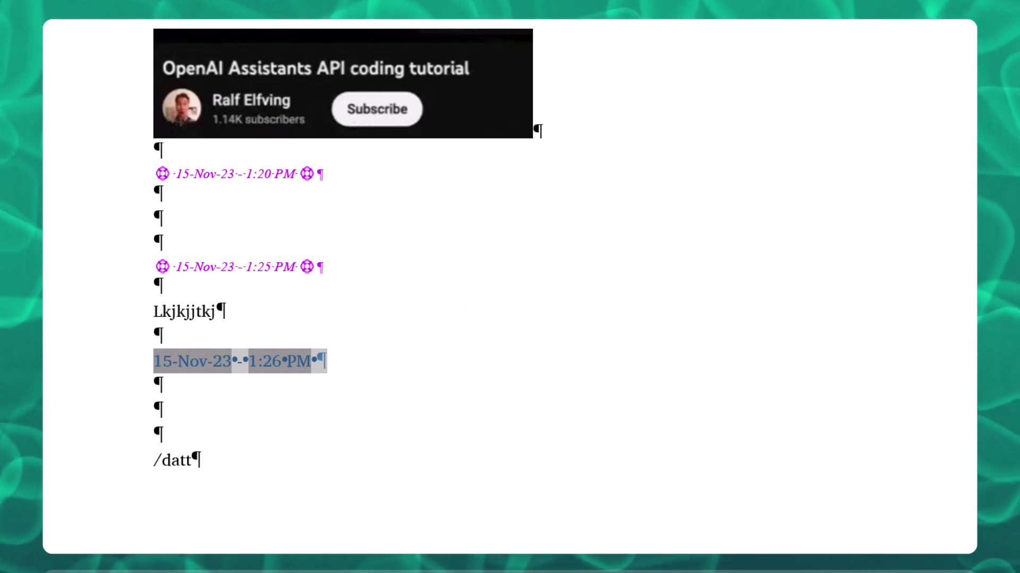
{"action": "left_click", "coordinate": [629, 16]}
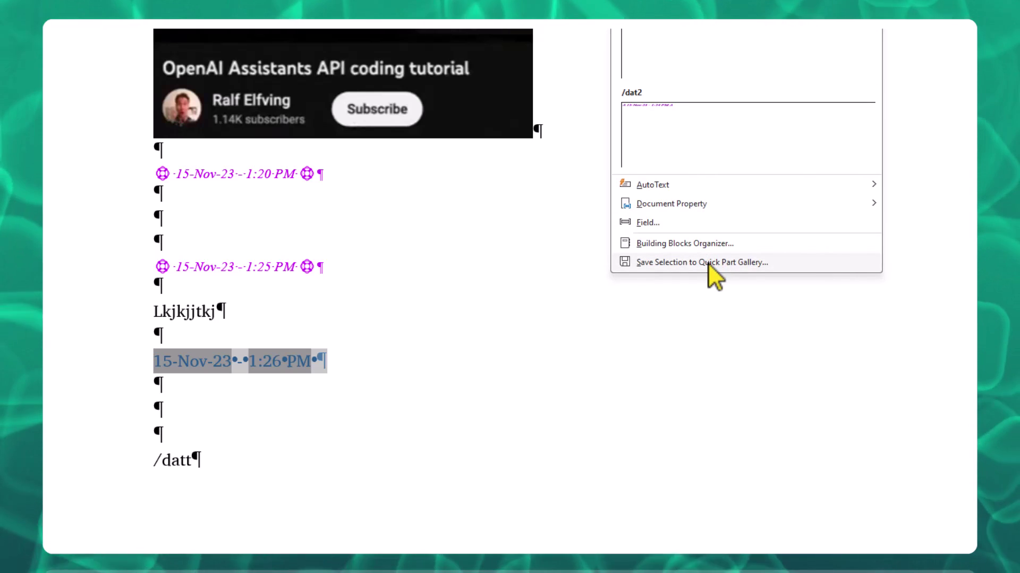
Start saving the selected line to the Quick Part gallery, clear the name, and cancel
{"action": "mouse_move", "coordinate": [658, 189]}
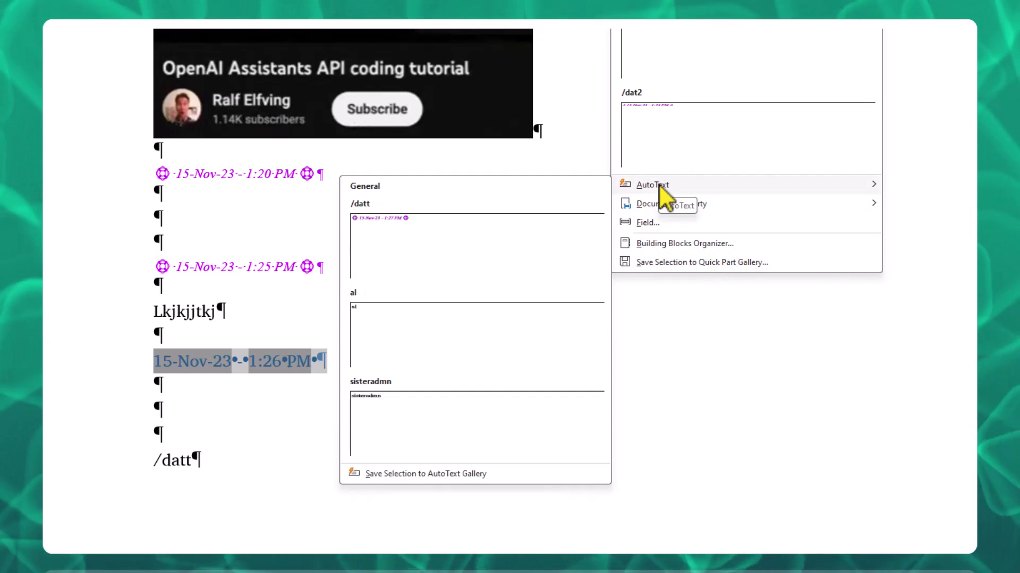
{"action": "left_click", "coordinate": [685, 263]}
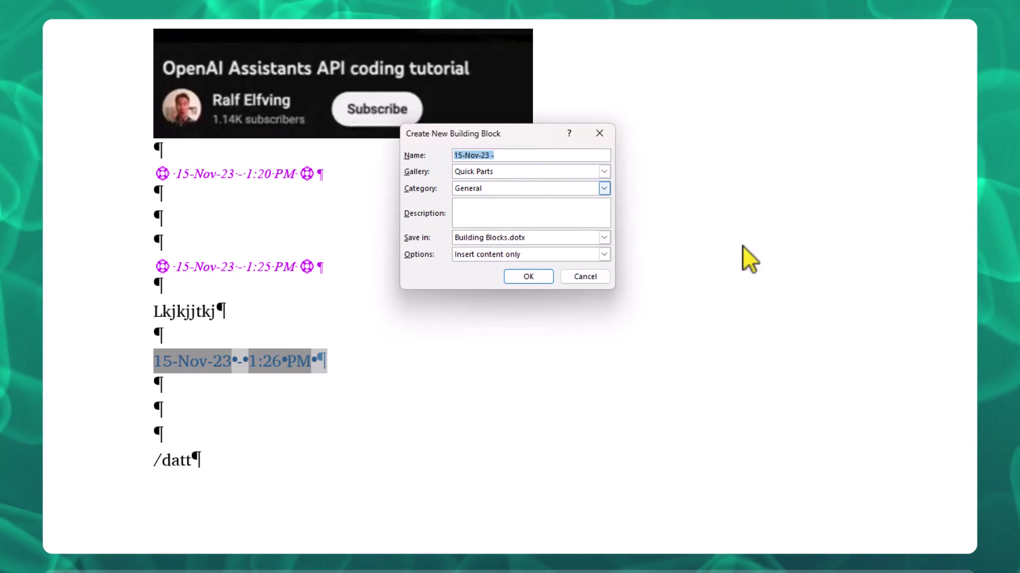
{"action": "key", "text": "BackSpace"}
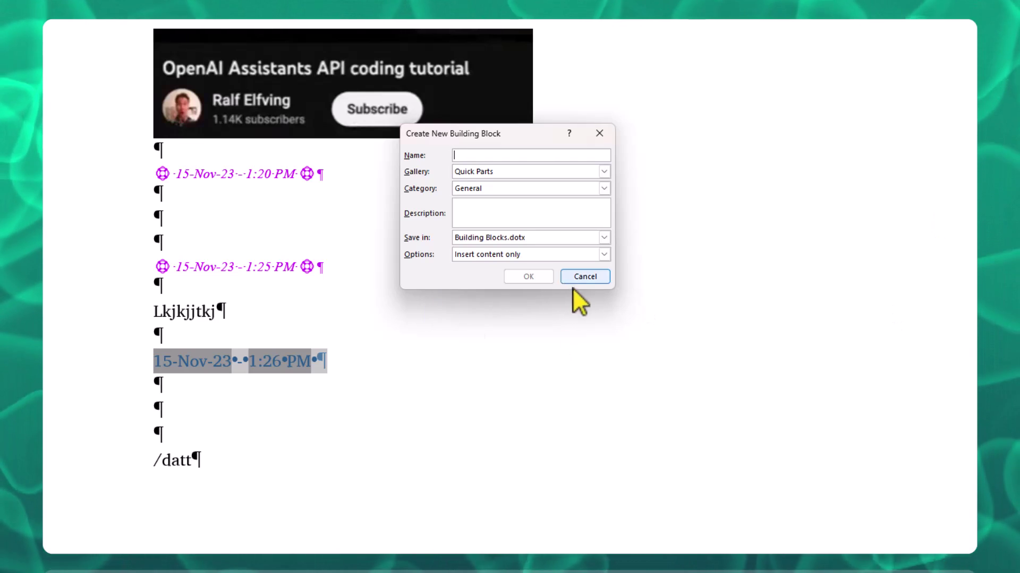
{"action": "left_click", "coordinate": [584, 279]}
Complete /datt and expand it into a new 15-Nov-23 - 1:28 PM purple stamp
{"action": "left_click", "coordinate": [330, 457]}
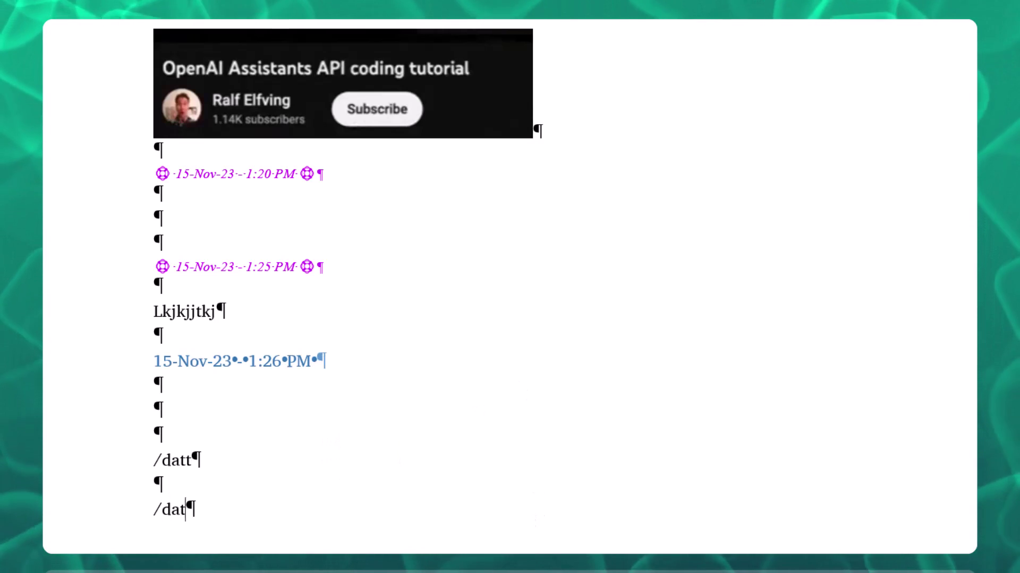
{"action": "type", "text": "t"}
{"action": "key", "text": "Return"}
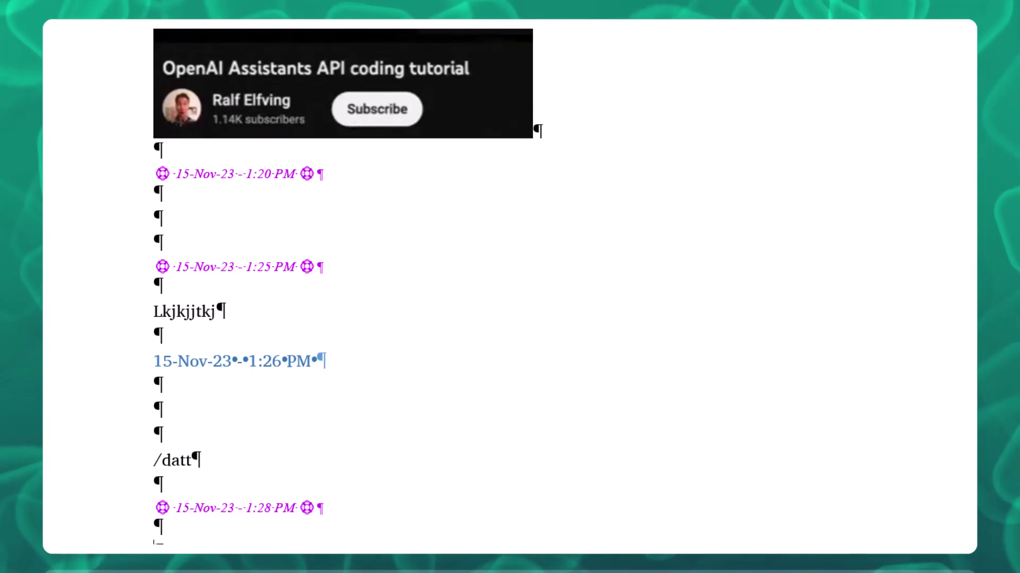